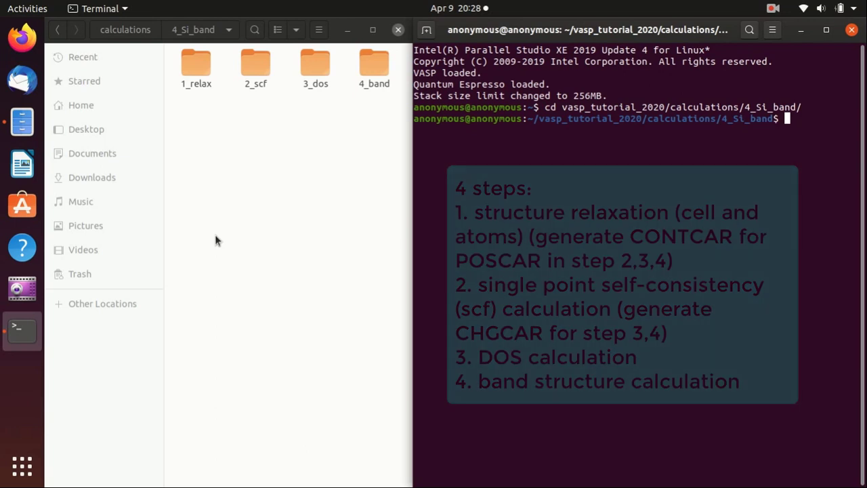
- Open the INCAR file in the 1_relax folder and examine the ISTART, ICHARG and ENCUT settings
{"action": "double_click", "coordinate": [196, 65]}
{"action": "double_click", "coordinate": [196, 65]}
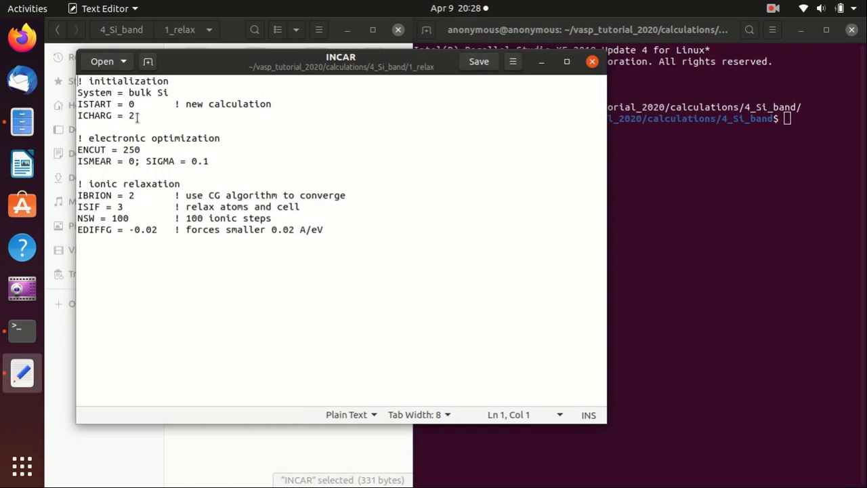
{"action": "left_click_drag", "start_coordinate": [138, 116], "coordinate": [72, 105]}
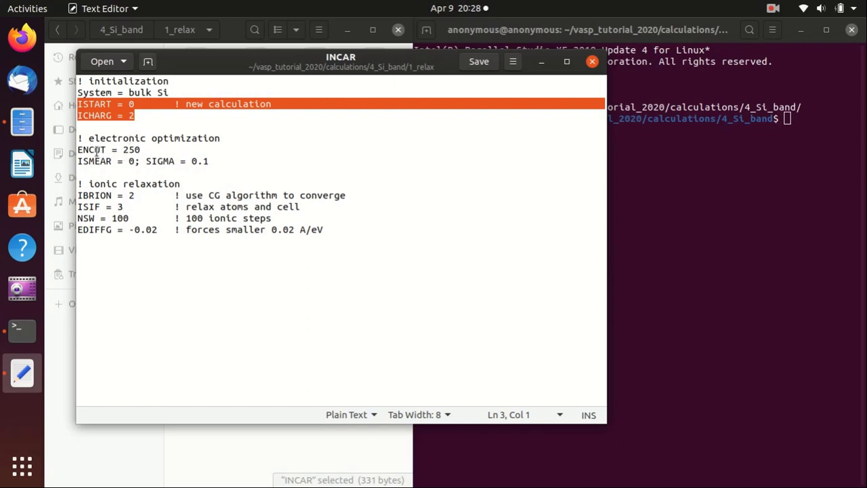
{"action": "left_click_drag", "start_coordinate": [140, 150], "coordinate": [123, 149]}
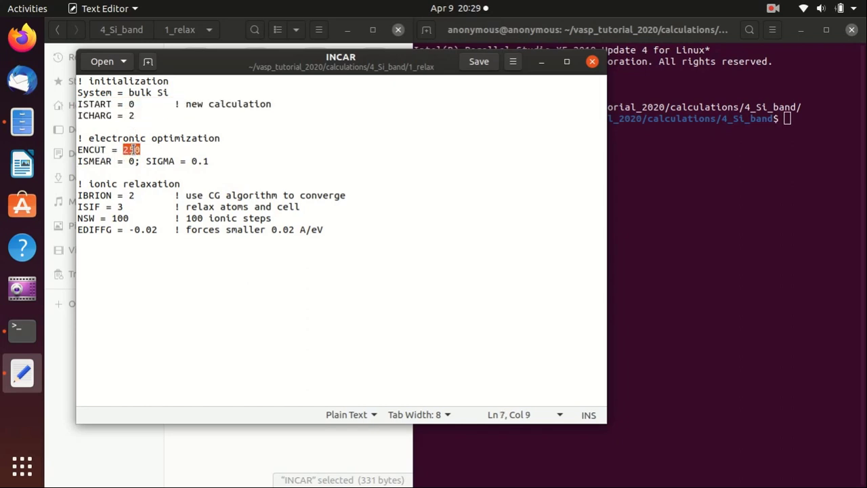
- Open the POTCAR file in 1_relax to check the ENMAX value, and close it again
{"action": "left_click", "coordinate": [275, 453]}
{"action": "double_click", "coordinate": [376, 68]}
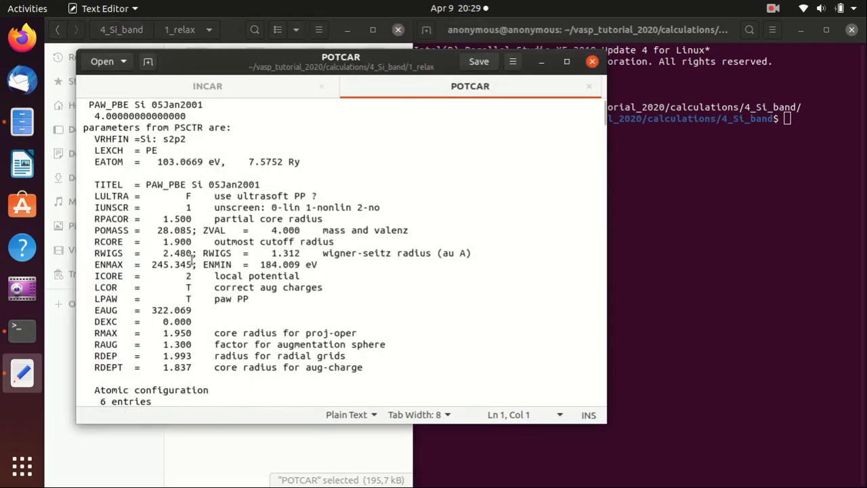
{"action": "left_click_drag", "start_coordinate": [151, 264], "coordinate": [194, 264]}
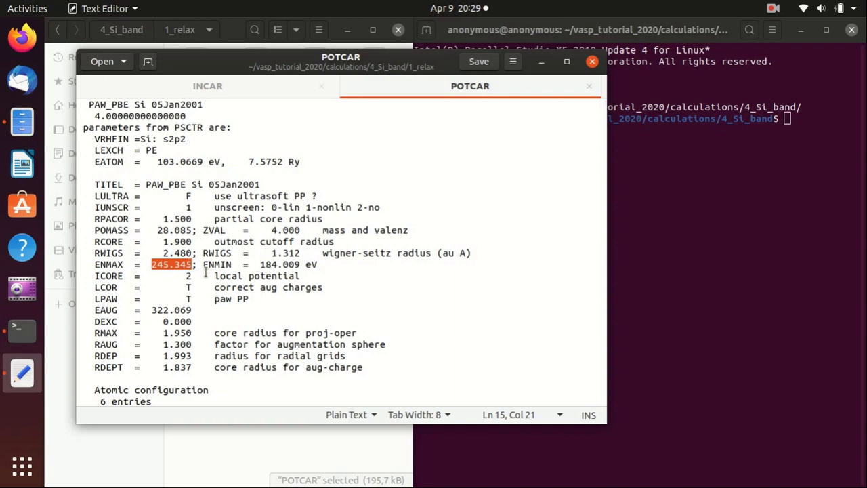
{"action": "left_click", "coordinate": [590, 87]}
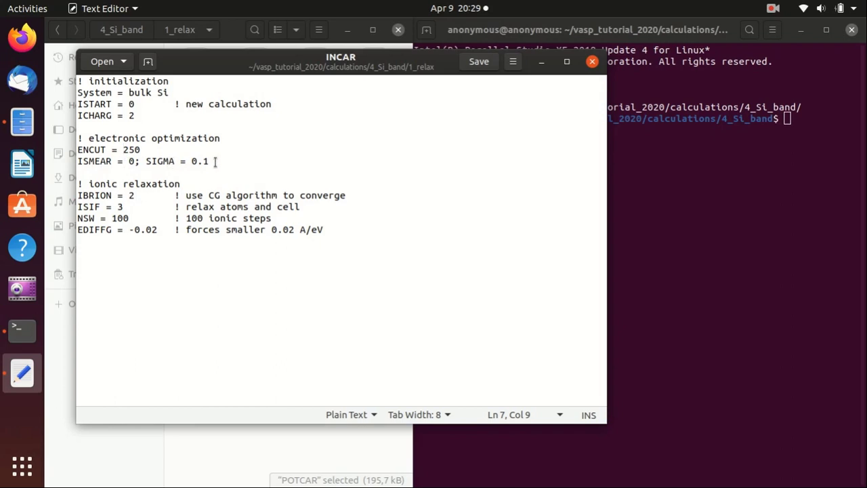
- Review the ISMEAR and SIGMA smearing settings and the IBRION, ISIF and NSW relaxation settings in INCAR, and close the file
{"action": "left_click_drag", "start_coordinate": [215, 163], "coordinate": [54, 164]}
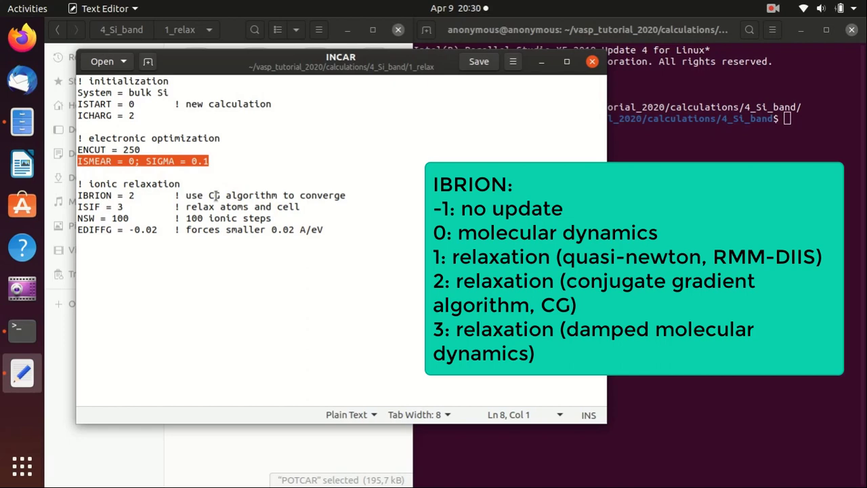
{"action": "left_click", "coordinate": [135, 195]}
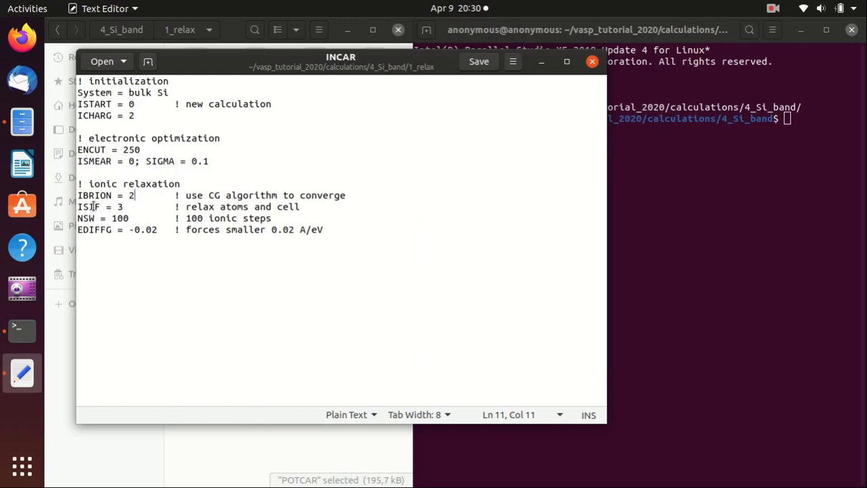
{"action": "double_click", "coordinate": [99, 207]}
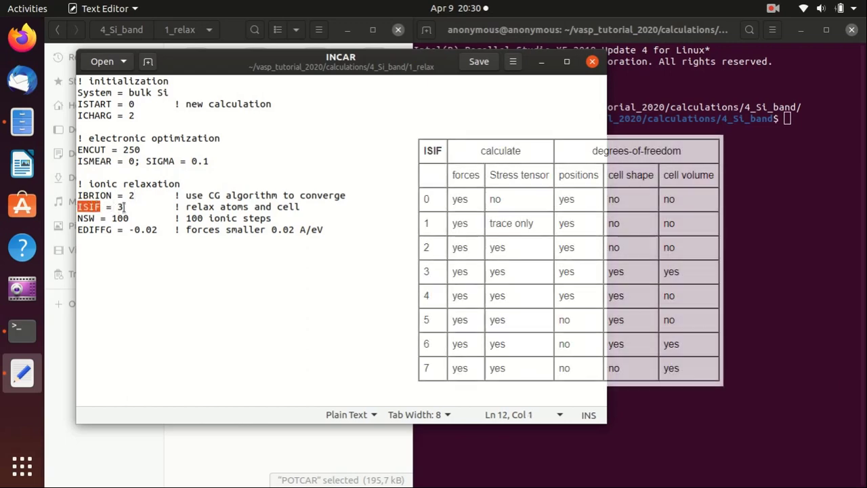
{"action": "left_click", "coordinate": [118, 207]}
{"action": "double_click", "coordinate": [119, 206]}
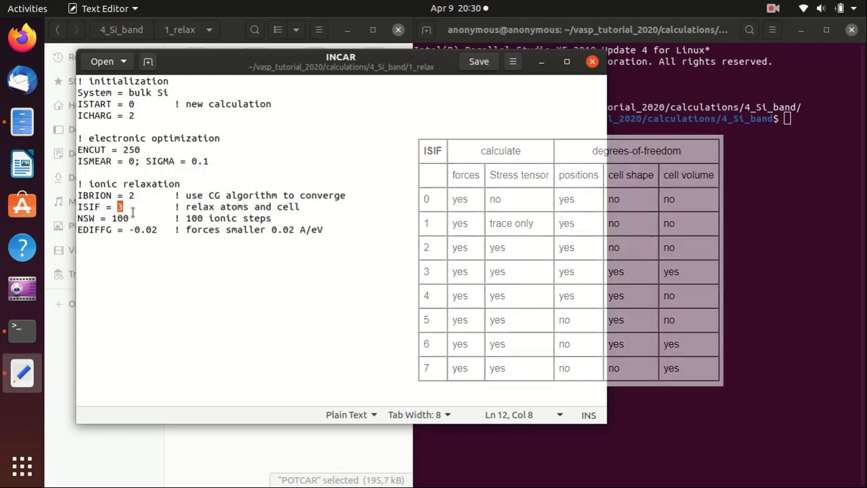
{"action": "double_click", "coordinate": [120, 218]}
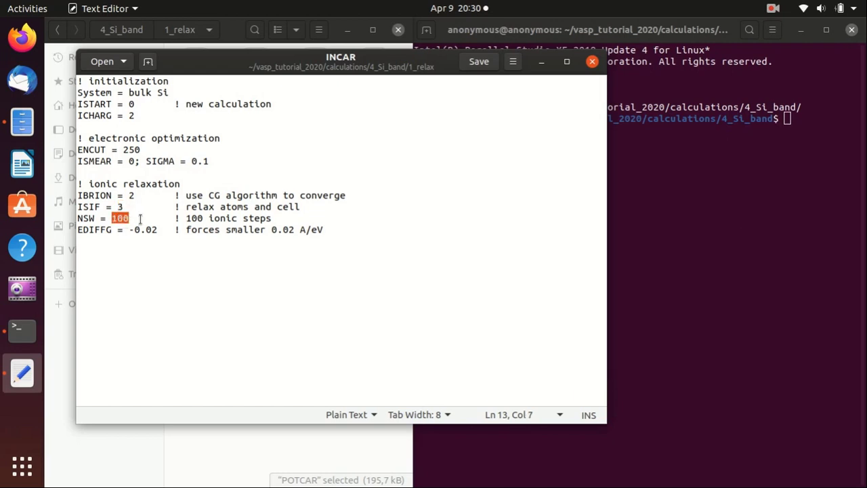
{"action": "left_click", "coordinate": [140, 218]}
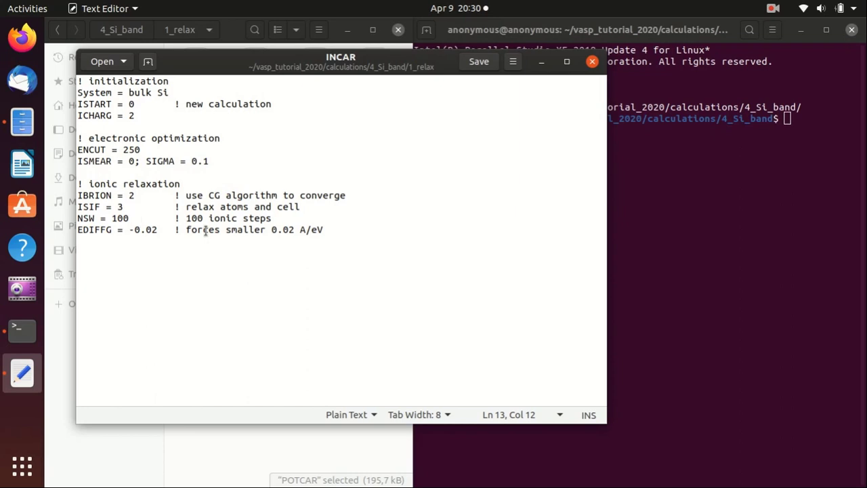
{"action": "left_click", "coordinate": [593, 61]}
- Open the KPOINTS file in 1_relax, examine the Monkhorst Pack grid and its shift, and close the file
{"action": "left_click", "coordinate": [256, 68]}
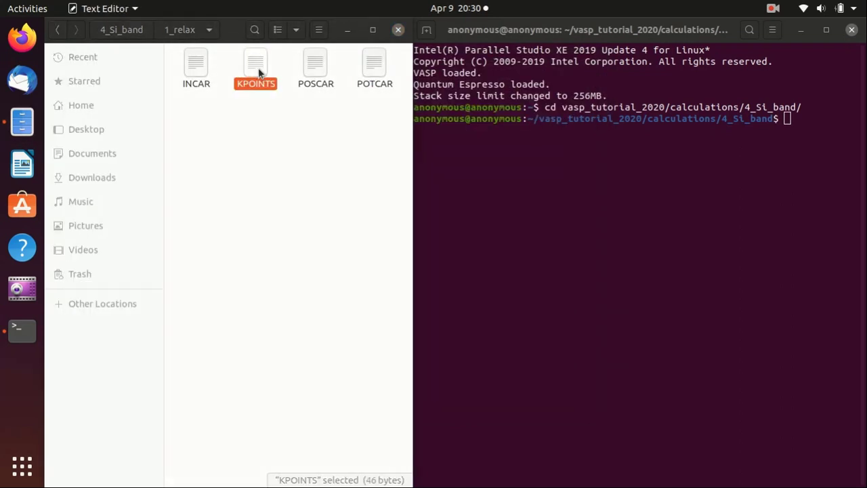
{"action": "double_click", "coordinate": [257, 67]}
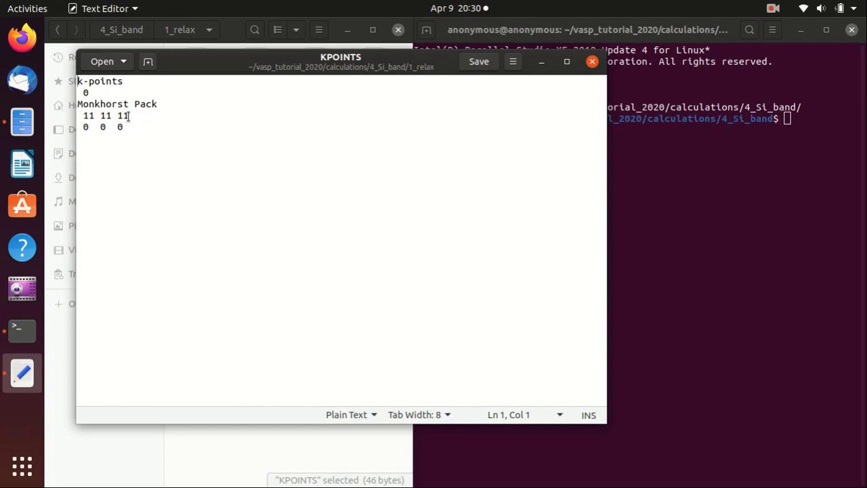
{"action": "left_click_drag", "start_coordinate": [128, 116], "coordinate": [83, 116]}
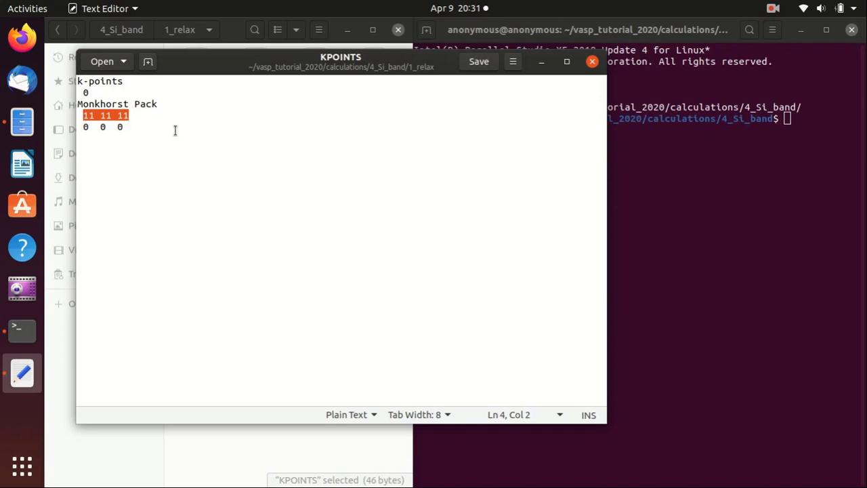
{"action": "left_click_drag", "start_coordinate": [121, 128], "coordinate": [82, 126]}
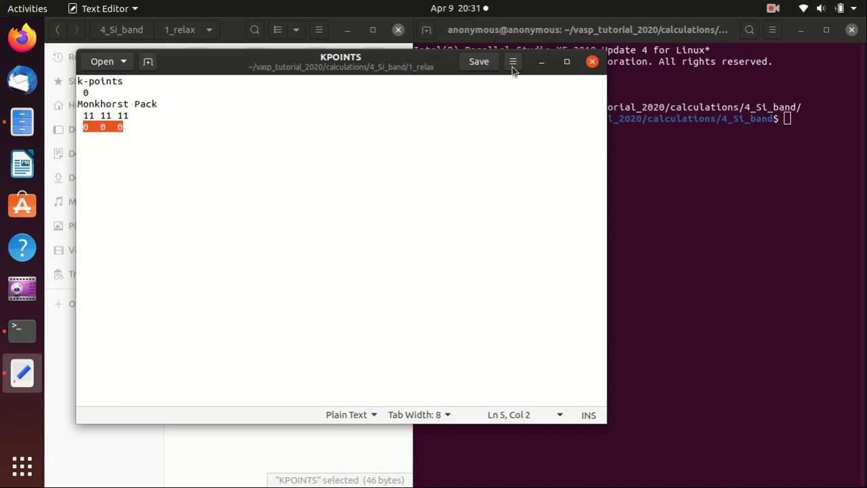
{"action": "left_click", "coordinate": [593, 61]}
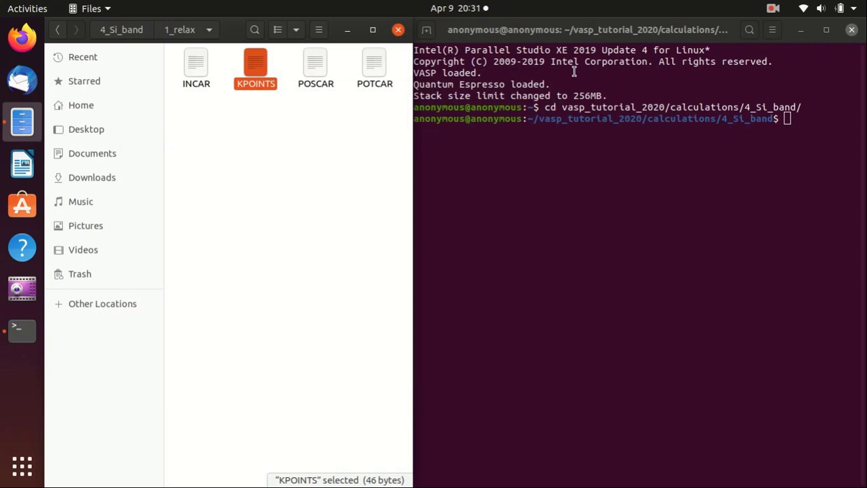
- Open the POSCAR file in 1_relax and examine the system name and the three lattice vectors
{"action": "left_click", "coordinate": [244, 170]}
{"action": "double_click", "coordinate": [314, 63]}
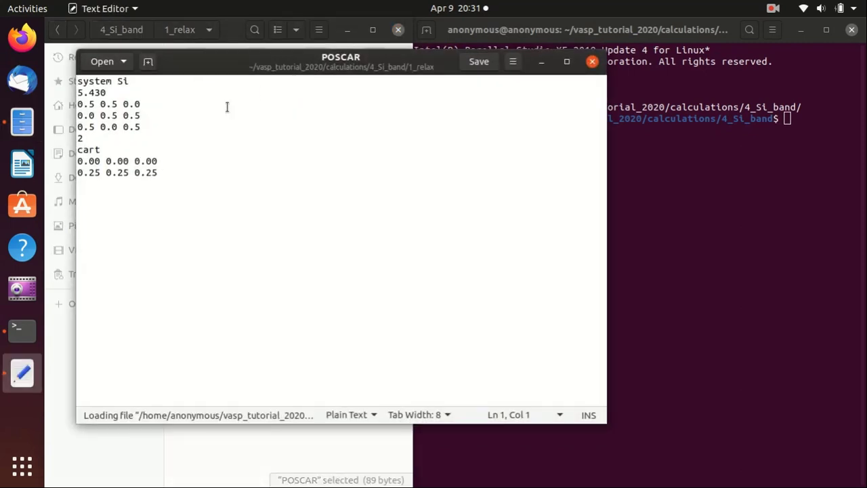
{"action": "left_click", "coordinate": [135, 85]}
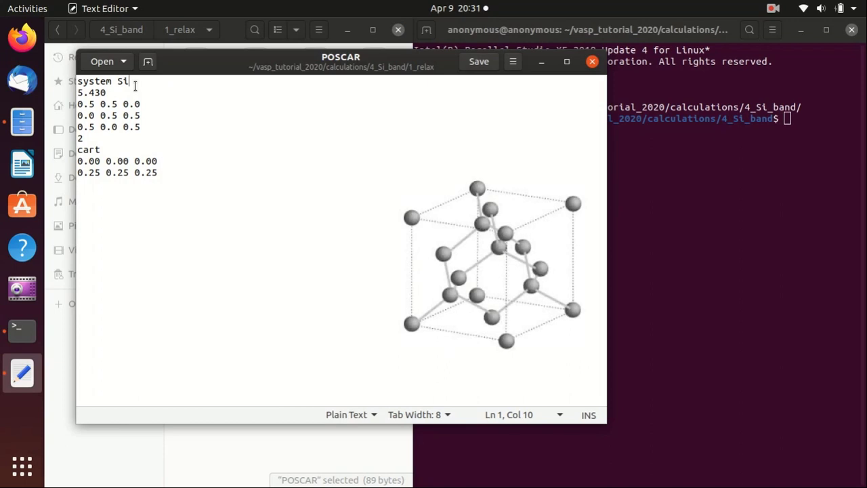
{"action": "left_click", "coordinate": [141, 126]}
{"action": "left_click_drag", "start_coordinate": [141, 126], "coordinate": [73, 102]}
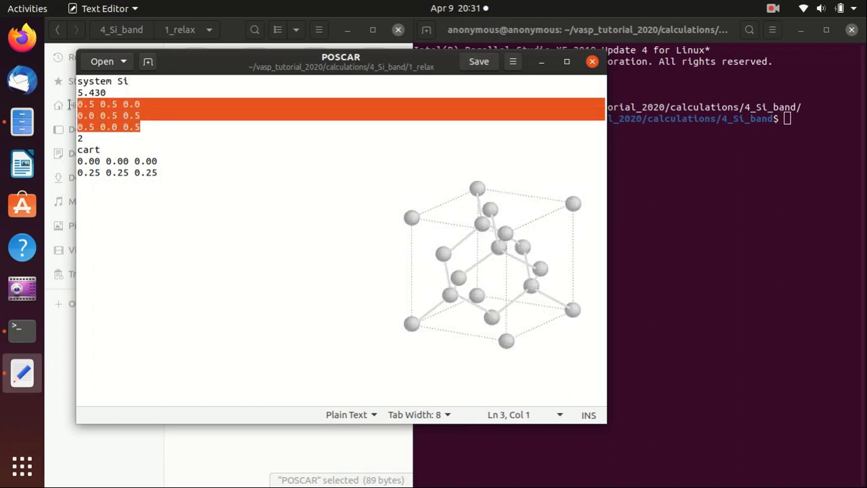
- Examine the coordinate type, the two atomic positions and the atom count in POSCAR, and close the file
{"action": "left_click", "coordinate": [103, 150]}
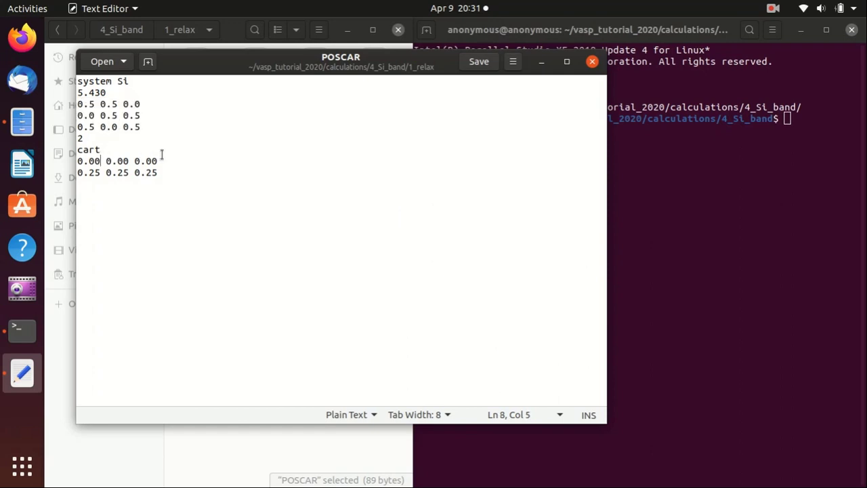
{"action": "left_click_drag", "start_coordinate": [157, 162], "coordinate": [61, 159]}
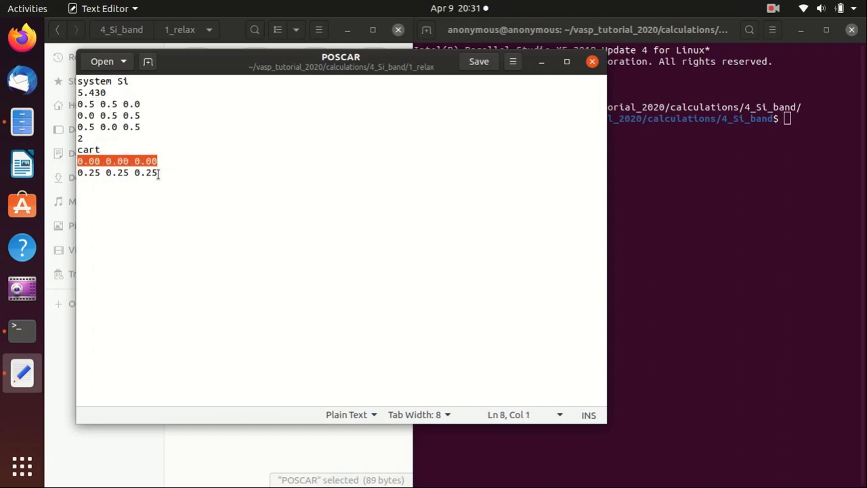
{"action": "left_click_drag", "start_coordinate": [159, 175], "coordinate": [25, 172]}
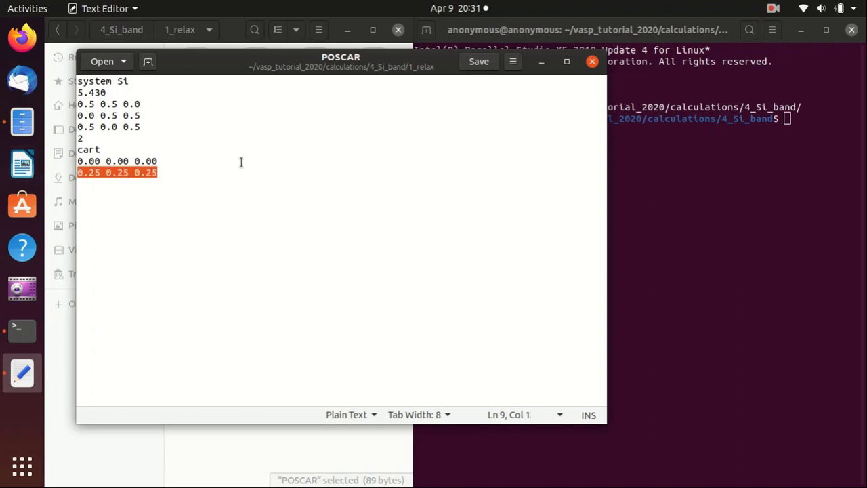
{"action": "left_click", "coordinate": [166, 169]}
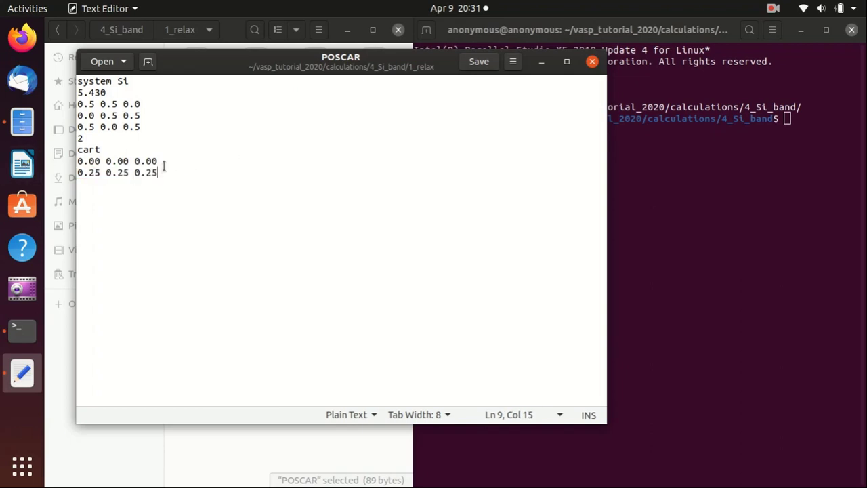
{"action": "left_click_drag", "start_coordinate": [168, 172], "coordinate": [76, 77]}
{"action": "left_click", "coordinate": [151, 127]}
{"action": "left_click_drag", "start_coordinate": [86, 139], "coordinate": [77, 135]}
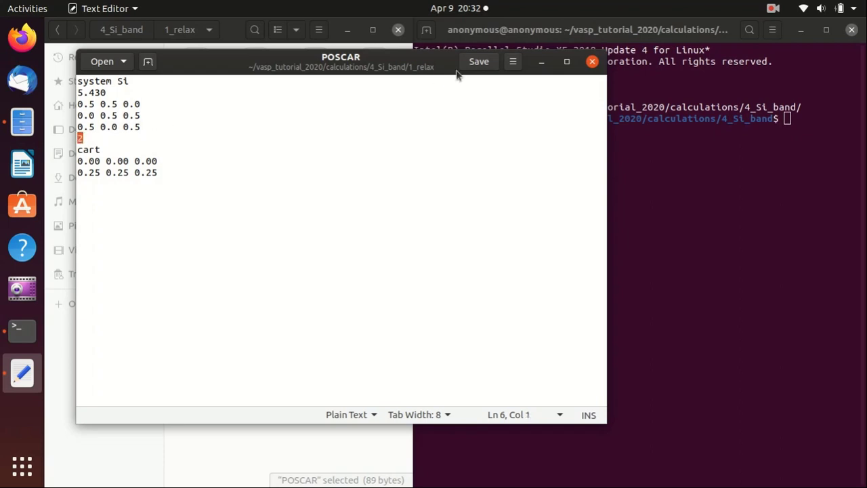
{"action": "left_click", "coordinate": [593, 60]}
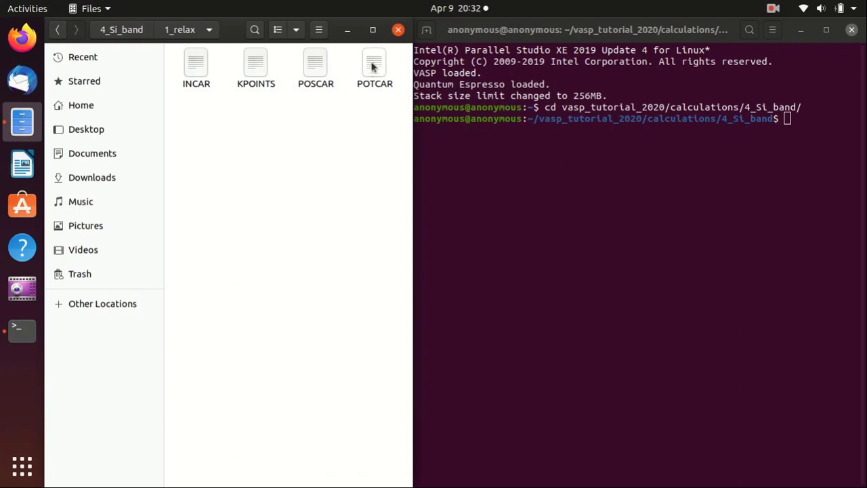
- Open the POTCAR file in 1_relax to check which element its header names, and close the file
{"action": "left_click", "coordinate": [378, 67]}
{"action": "double_click", "coordinate": [379, 68]}
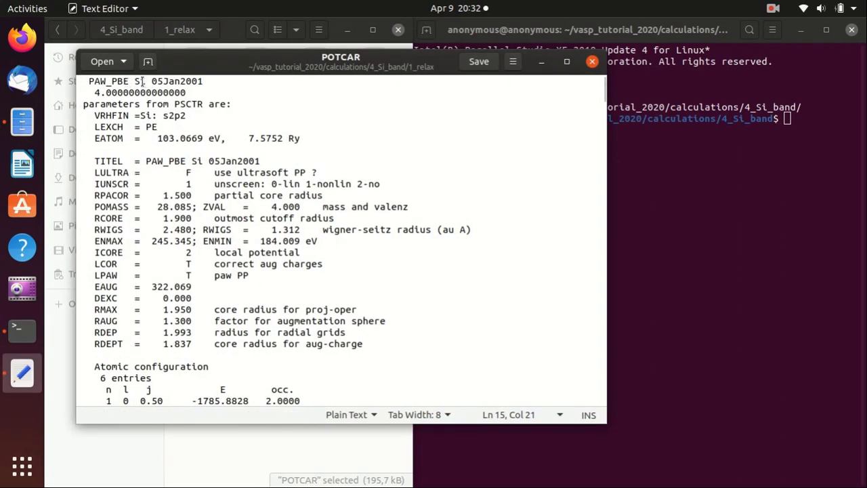
{"action": "left_click", "coordinate": [592, 62]}
- In the terminal, change to the 1_relax directory and start the relaxation with "mpirun -np 2 vasp_std"
{"action": "left_click", "coordinate": [631, 165]}
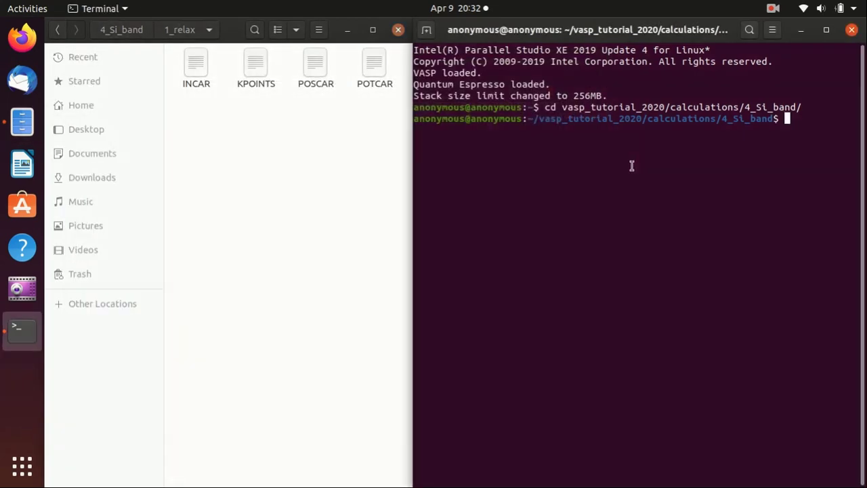
{"action": "type", "text": "cd 1_relax/"}
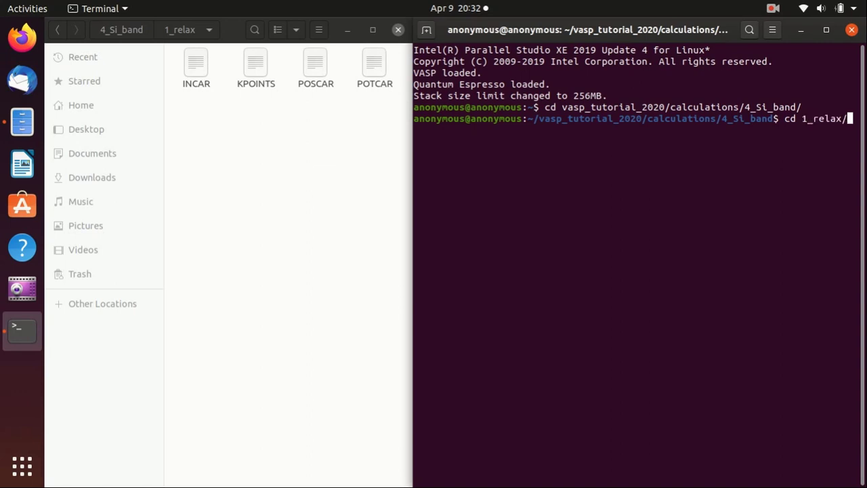
{"action": "key", "text": "Return"}
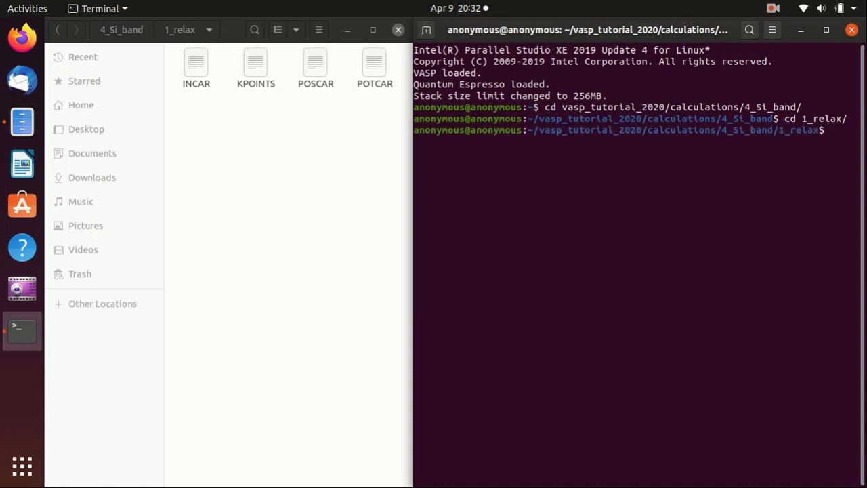
{"action": "type", "text": "mpirun -np 2 vasp_s"}
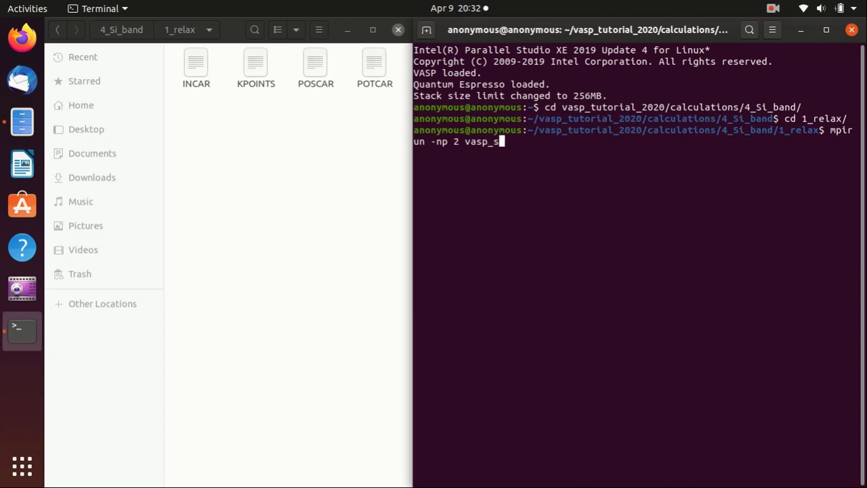
{"action": "type", "text": "td"}
{"action": "key", "text": "Return"}
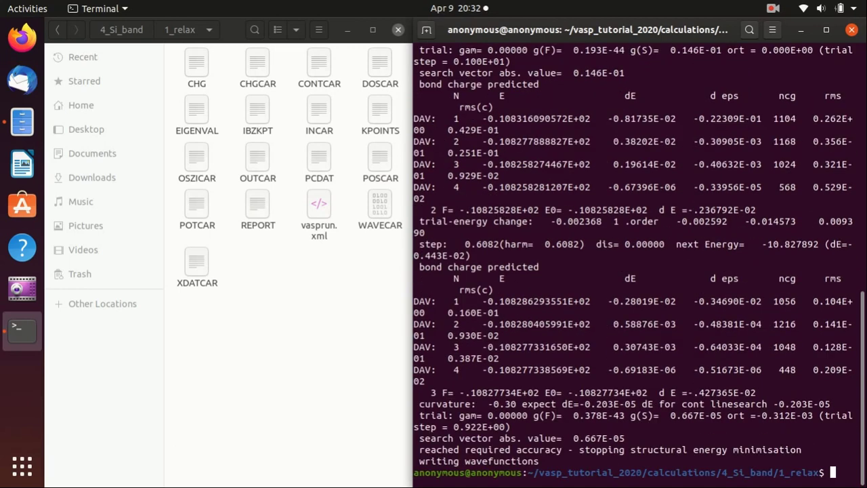
- Open the CONTCAR output file in the 1_relax folder to view the relaxed structure
{"action": "left_click", "coordinate": [324, 281]}
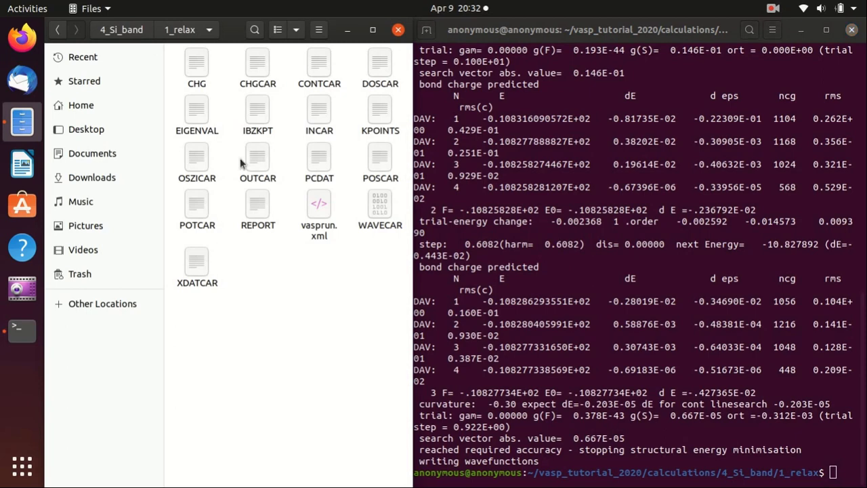
{"action": "left_click", "coordinate": [321, 65]}
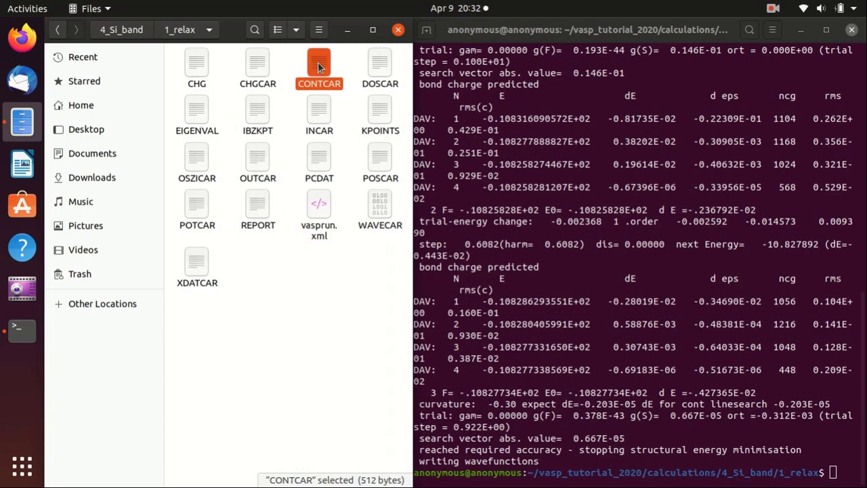
{"action": "double_click", "coordinate": [318, 62]}
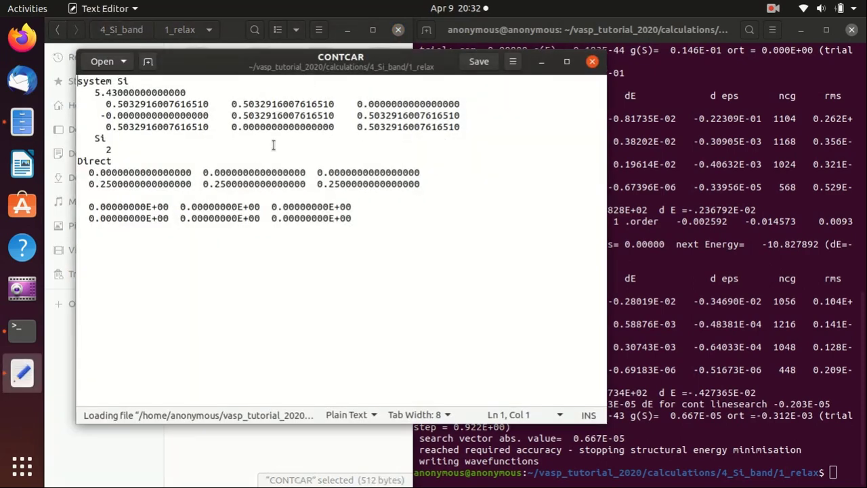
- Check the first lattice vector component in CONTCAR, close the file, and copy it from 1_relax into the 2_scf folder
{"action": "left_click_drag", "start_coordinate": [106, 104], "coordinate": [218, 104]}
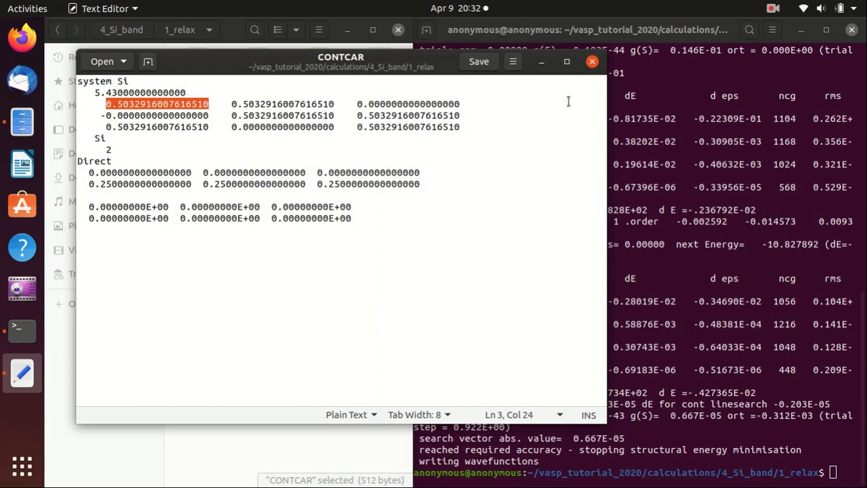
{"action": "left_click", "coordinate": [592, 62]}
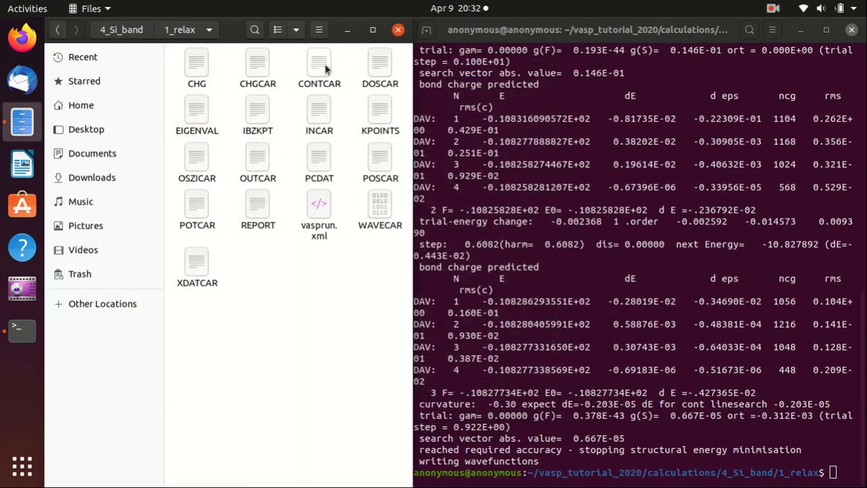
{"action": "left_click", "coordinate": [130, 31]}
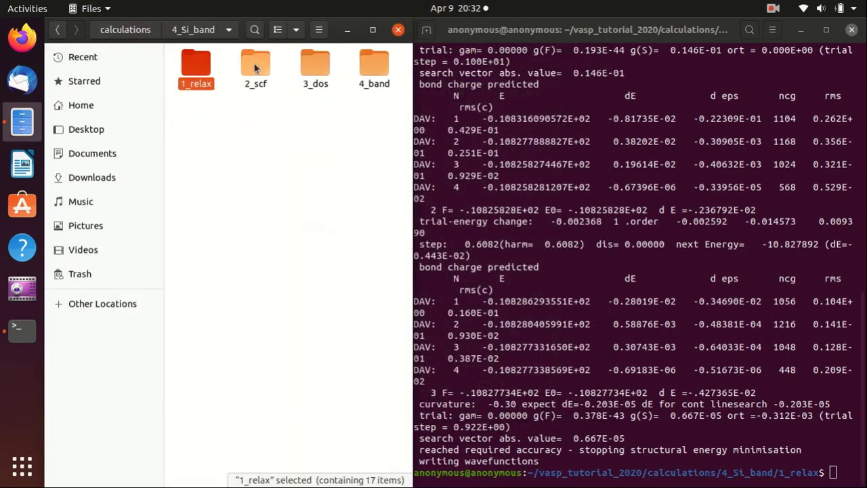
{"action": "double_click", "coordinate": [255, 64]}
{"action": "key", "text": "ctrl+v"}
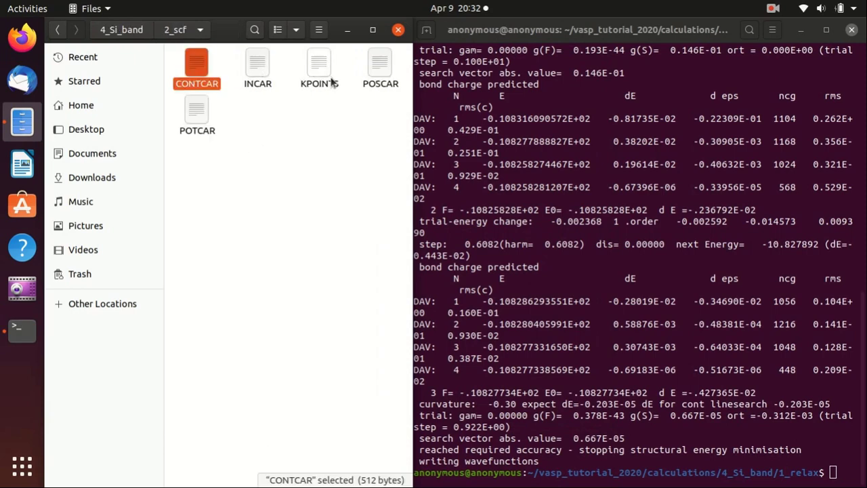
- Delete the old POSCAR in 2_scf and rename the copied CONTCAR file as POSCAR
{"action": "left_click", "coordinate": [374, 69]}
{"action": "key", "text": "Delete"}
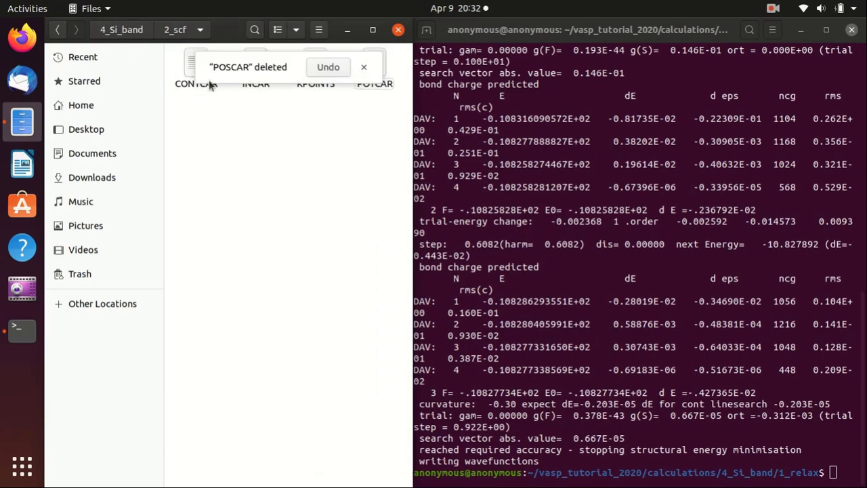
{"action": "left_click", "coordinate": [189, 82]}
{"action": "right_click", "coordinate": [190, 83]}
{"action": "left_click", "coordinate": [232, 206]}
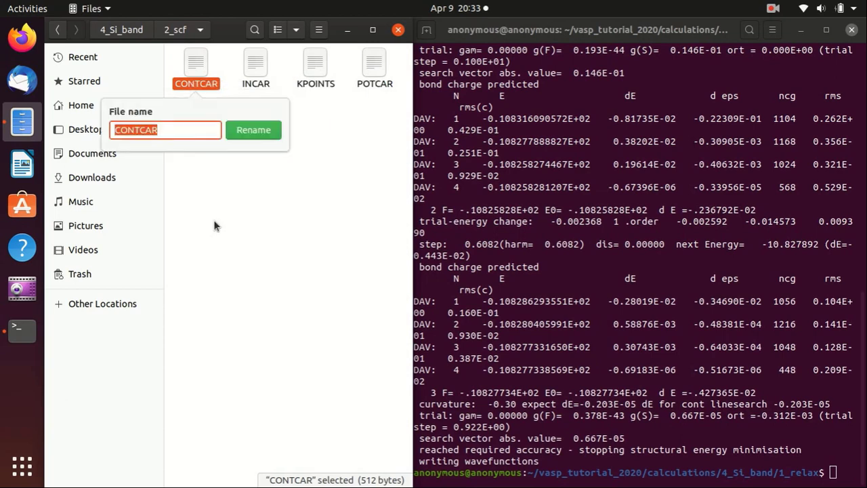
{"action": "type", "text": "POSC"}
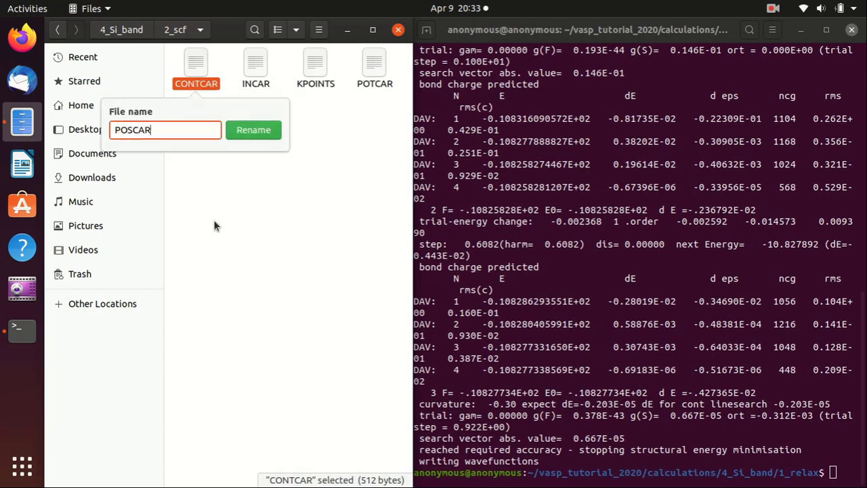
{"action": "key", "text": "Return"}
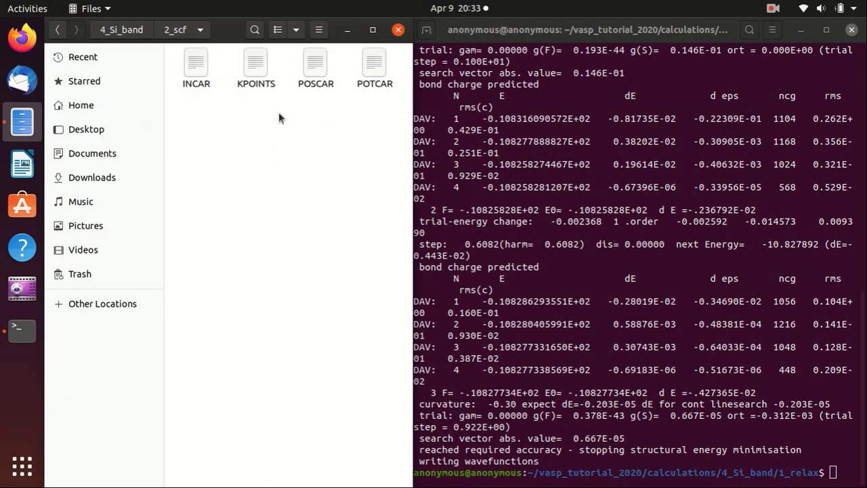
- Copy the relaxed POSCAR into the 3_dos folder, replacing the existing POSCAR there
{"action": "left_click", "coordinate": [122, 31]}
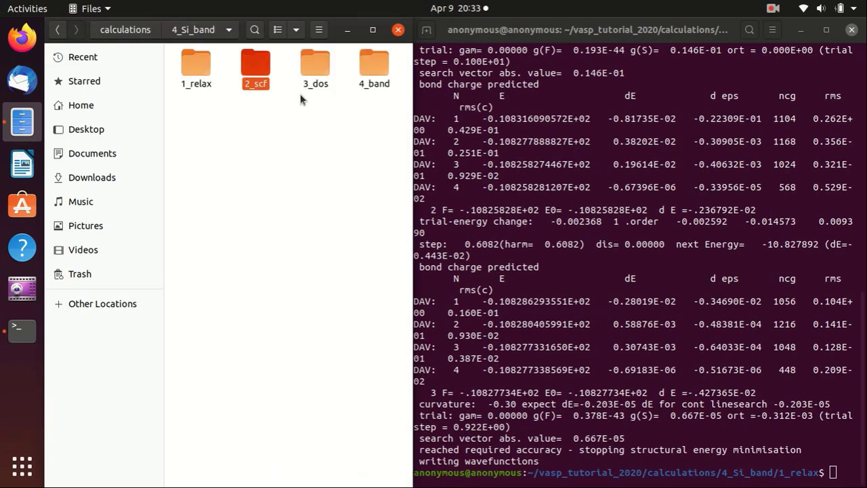
{"action": "left_click", "coordinate": [313, 71]}
{"action": "double_click", "coordinate": [314, 71]}
{"action": "key", "text": "ctrl+v"}
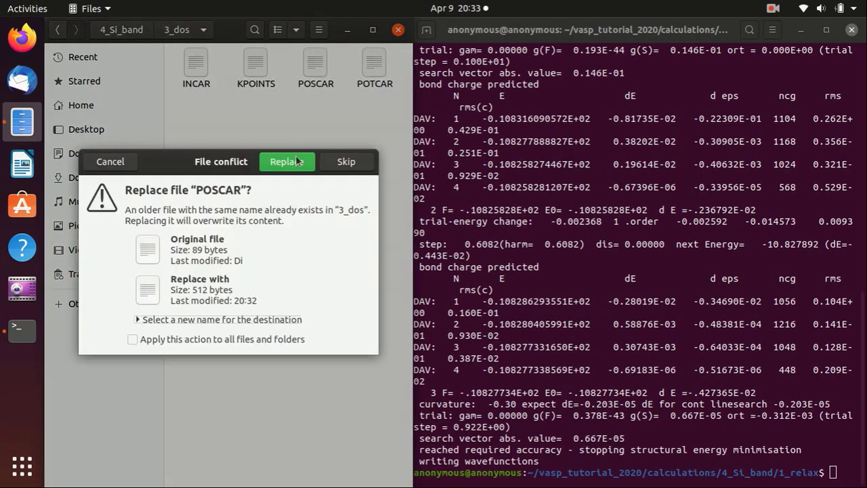
{"action": "left_click", "coordinate": [290, 216]}
- Copy the relaxed POSCAR into the 4_band folder, replacing the existing file of that name
{"action": "key", "text": "alt+Up"}
{"action": "left_click", "coordinate": [370, 94]}
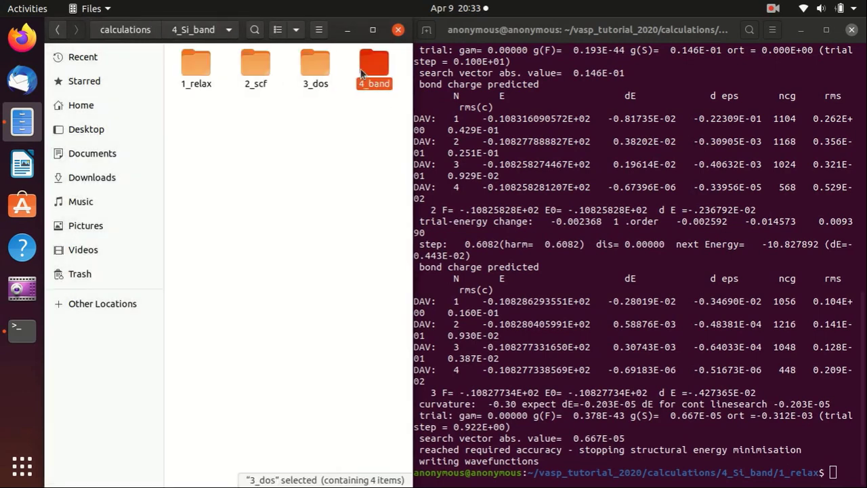
{"action": "double_click", "coordinate": [370, 94]}
{"action": "key", "text": "ctrl+v"}
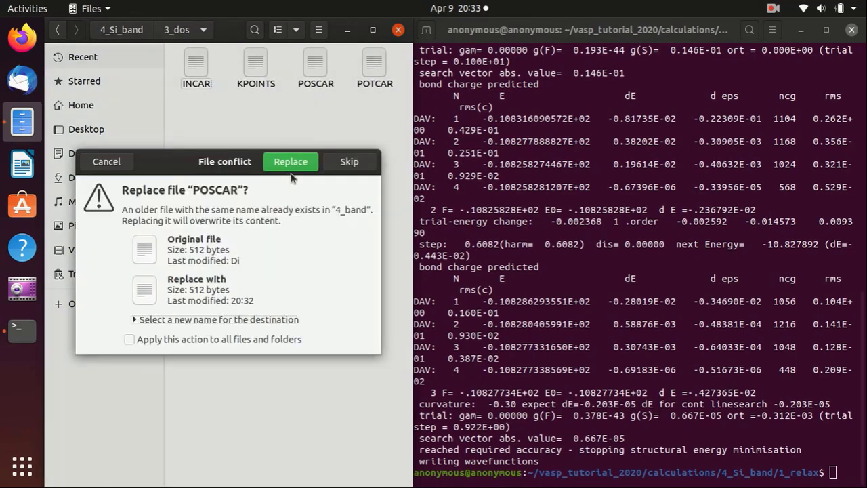
{"action": "left_click", "coordinate": [298, 163]}
- Open the INCAR file in the 2_scf folder and examine its ionic relaxation settings, NSW and IBRION
{"action": "left_click", "coordinate": [123, 31]}
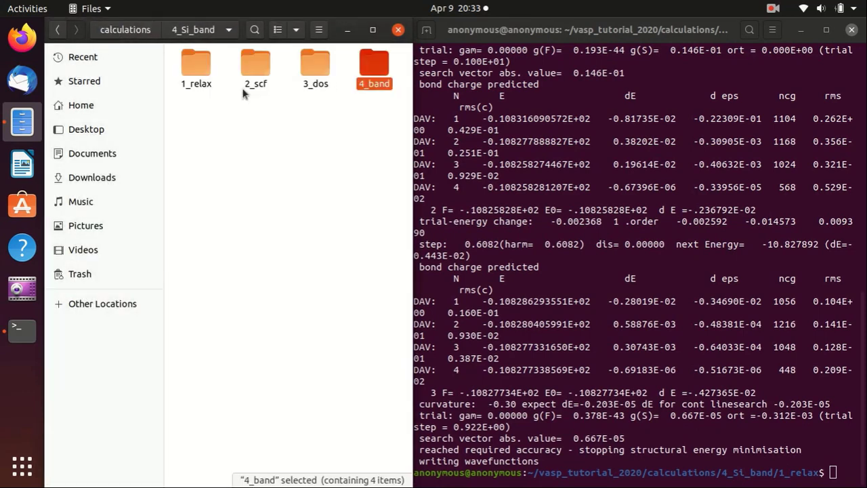
{"action": "left_click", "coordinate": [246, 101]}
{"action": "double_click", "coordinate": [254, 65]}
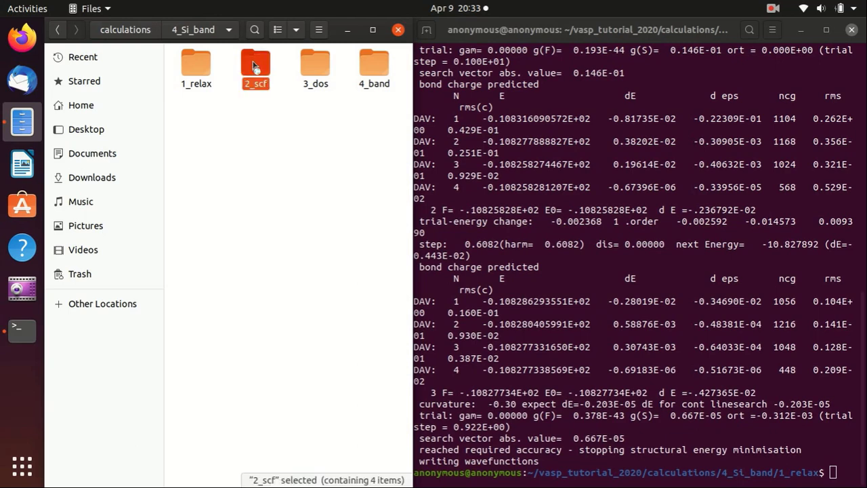
{"action": "left_click", "coordinate": [661, 231]}
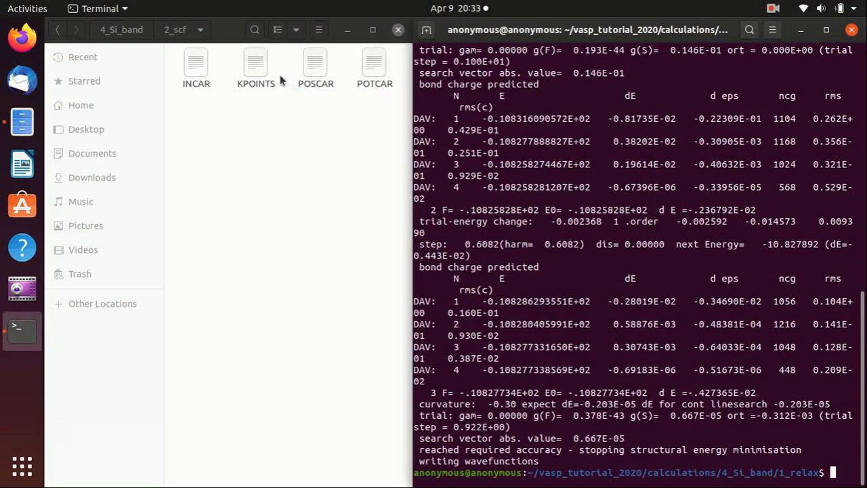
{"action": "double_click", "coordinate": [196, 70]}
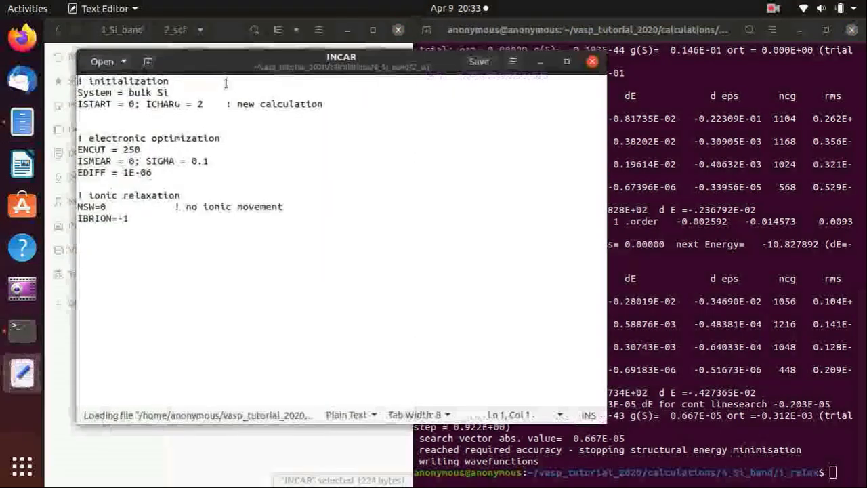
{"action": "left_click_drag", "start_coordinate": [100, 203], "coordinate": [74, 218]}
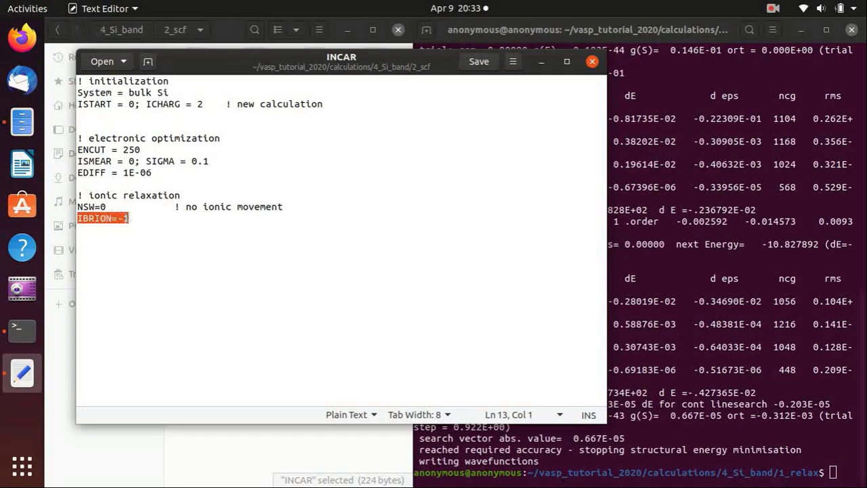
{"action": "left_click", "coordinate": [145, 221]}
- Examine the EDIFF convergence setting in the electronic optimization section of INCAR, and close the file
{"action": "left_click", "coordinate": [141, 170]}
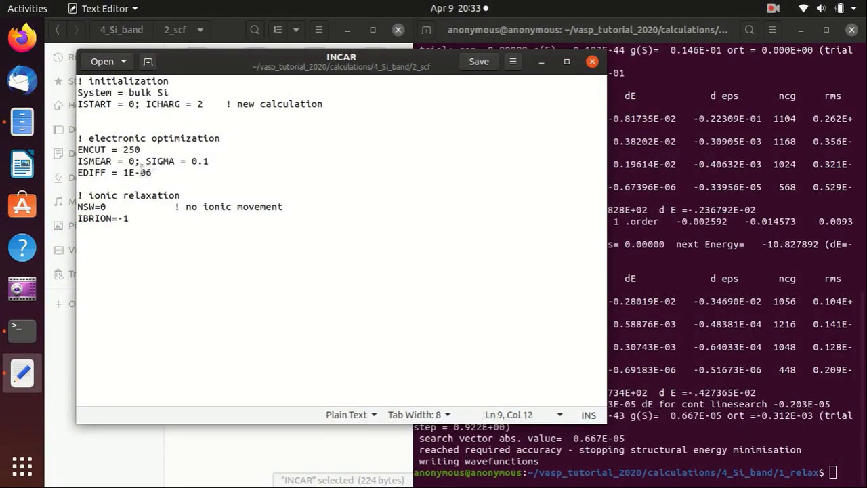
{"action": "left_click_drag", "start_coordinate": [156, 172], "coordinate": [65, 177]}
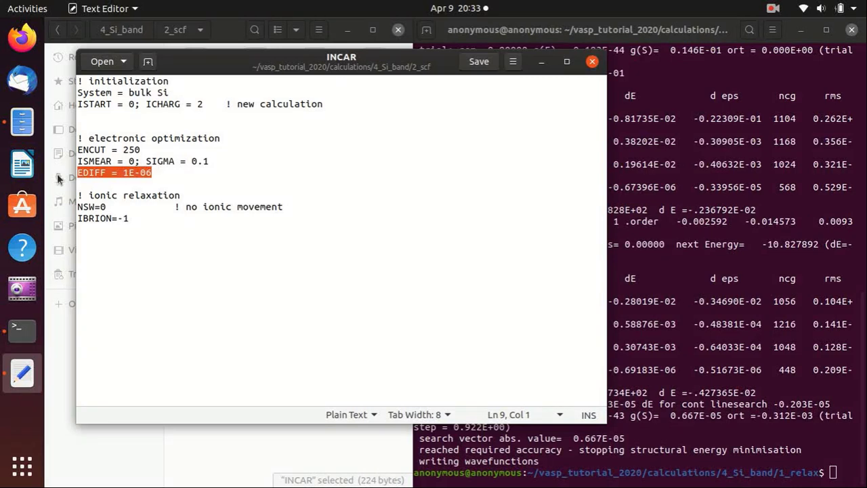
{"action": "left_click", "coordinate": [102, 174]}
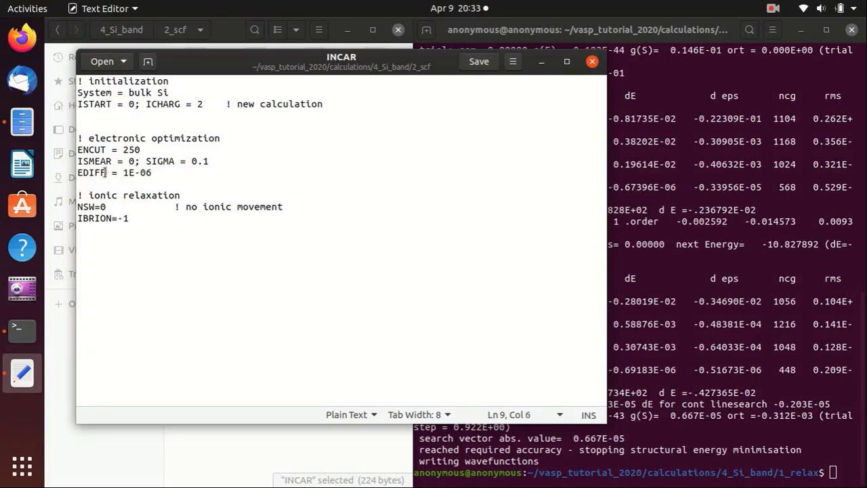
{"action": "left_click_drag", "start_coordinate": [102, 173], "coordinate": [73, 174]}
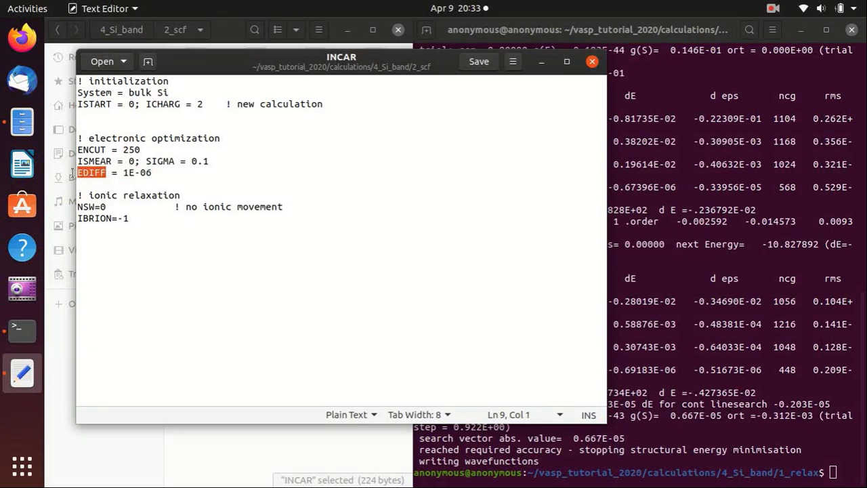
{"action": "left_click", "coordinate": [125, 173]}
{"action": "left_click_drag", "start_coordinate": [124, 172], "coordinate": [156, 173]}
{"action": "left_click", "coordinate": [157, 173]}
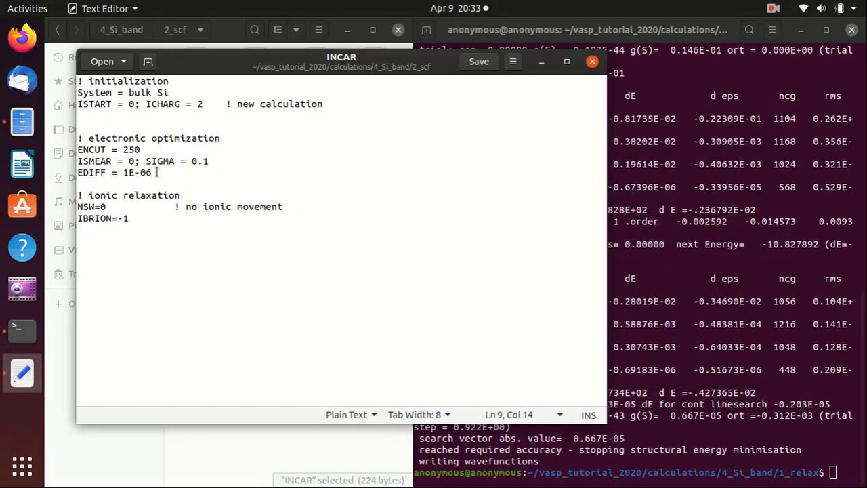
{"action": "left_click", "coordinate": [593, 62]}
- In the terminal, change to ../2_scf/ and start the self-consistent calculation with "mpirun -np 2 vasp_std"
{"action": "left_click", "coordinate": [569, 222]}
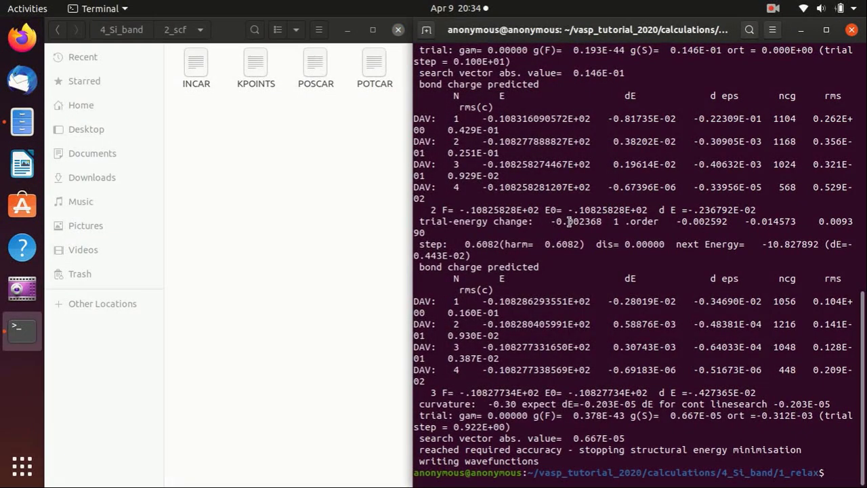
{"action": "type", "text": "cd ../2_scf/"}
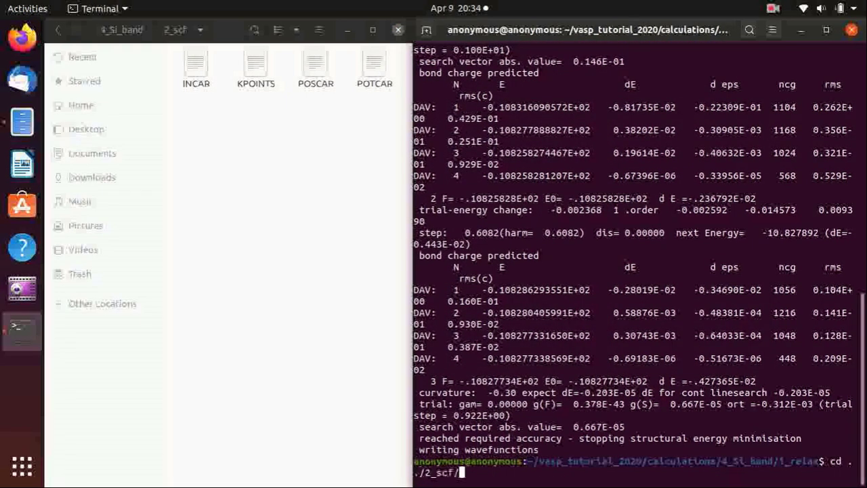
{"action": "key", "text": "Return"}
{"action": "type", "text": "mpirun -np 2 vasp_std"}
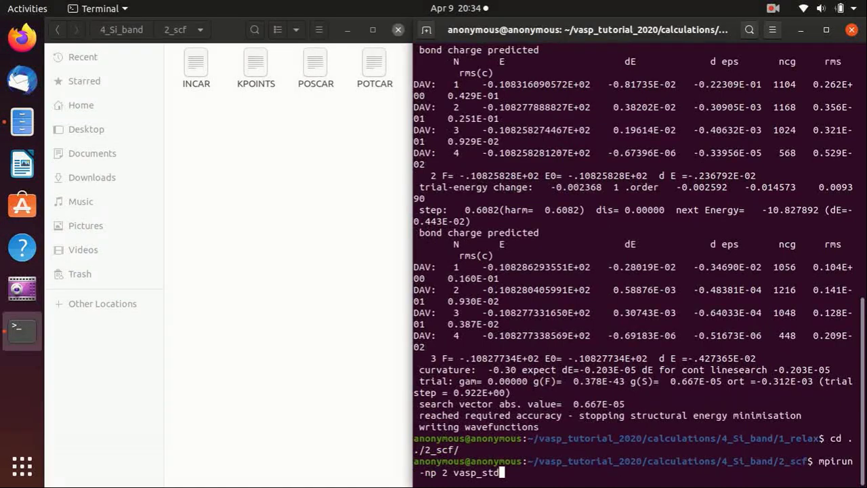
{"action": "key", "text": "Return"}
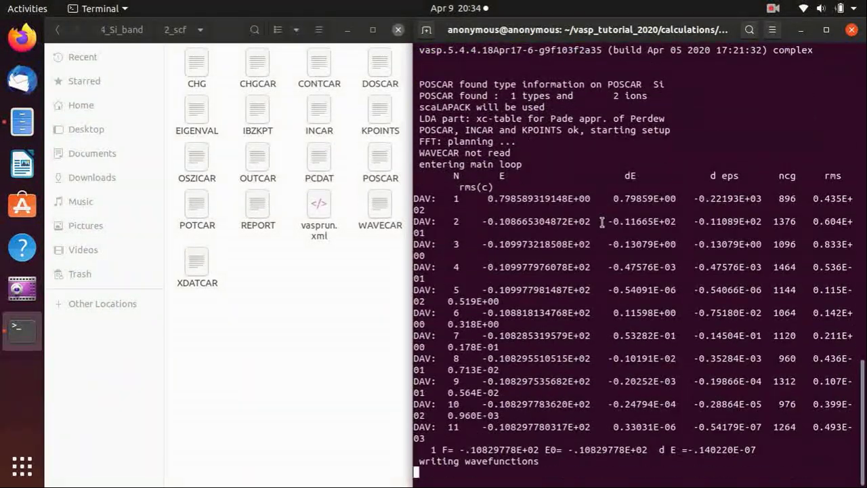
- Locate the CHGCAR and WAVECAR output files in the 2_scf folder
{"action": "left_click", "coordinate": [380, 271]}
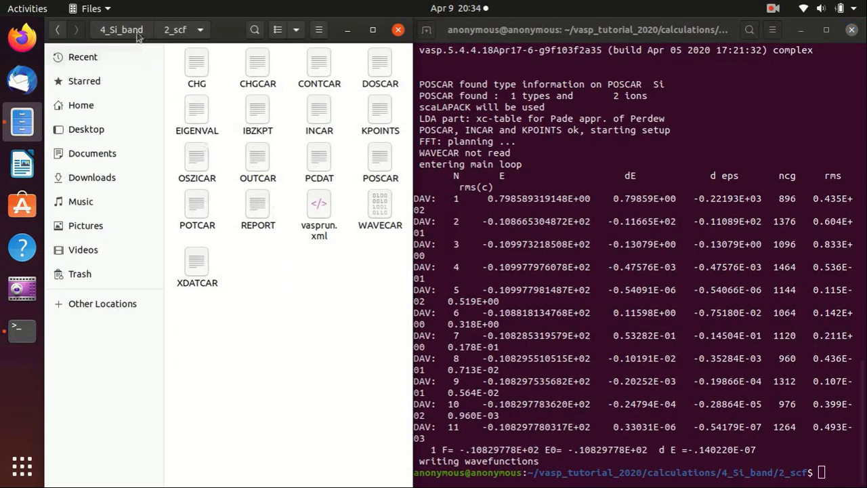
{"action": "left_click", "coordinate": [257, 65]}
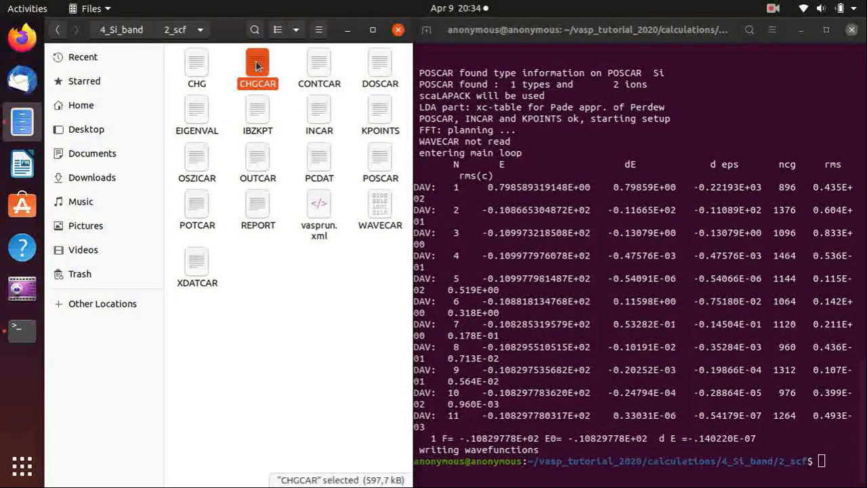
{"action": "left_click", "coordinate": [380, 207]}
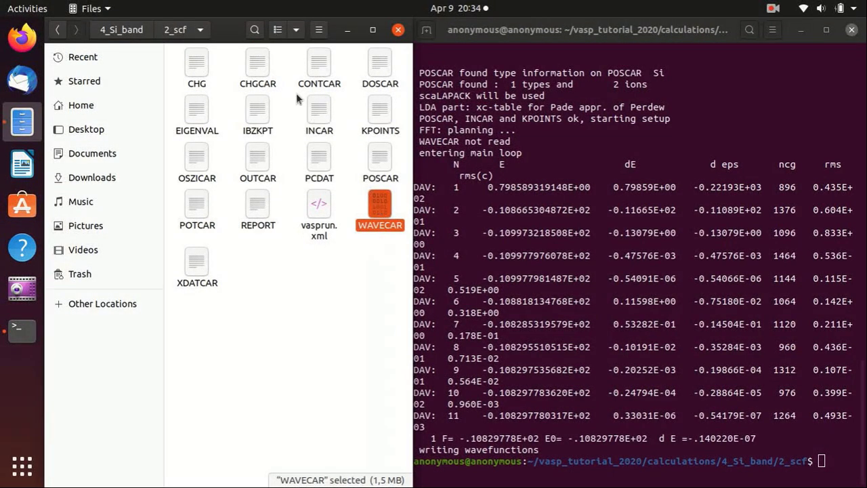
- Copy the CHGCAR file from the 2_scf folder into the 3_dos folder
{"action": "left_click", "coordinate": [258, 68]}
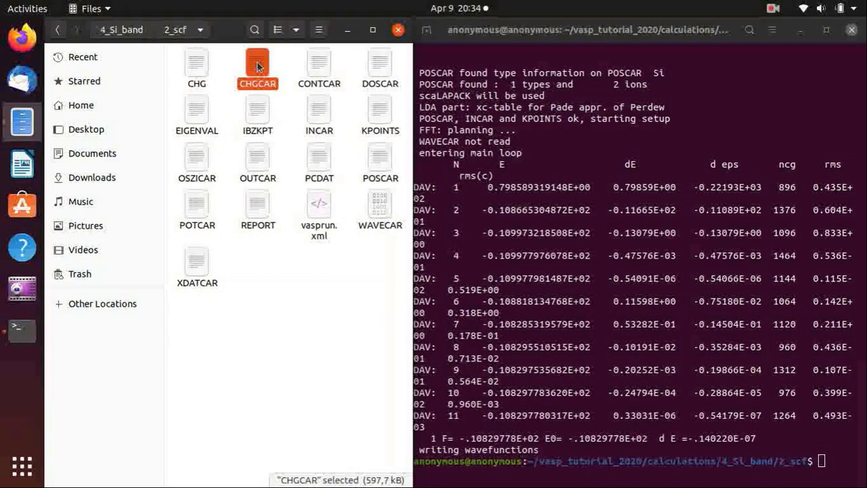
{"action": "left_click", "coordinate": [57, 29]}
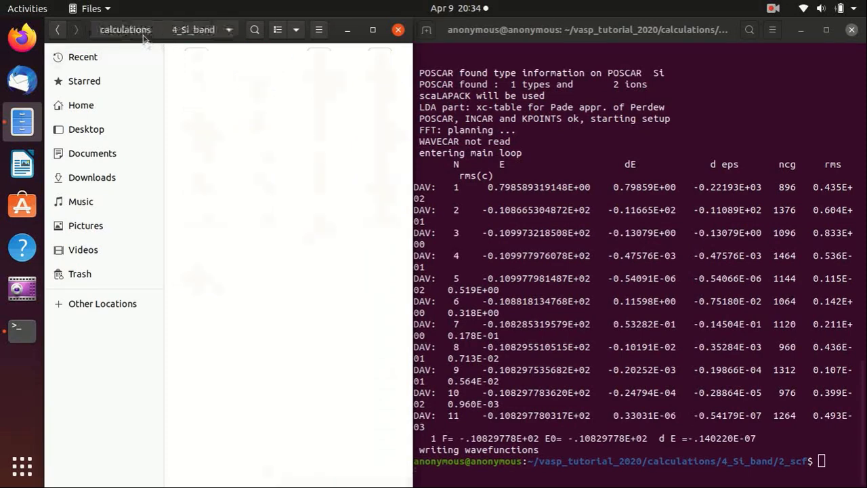
{"action": "double_click", "coordinate": [309, 68]}
{"action": "key", "text": "ctrl+v"}
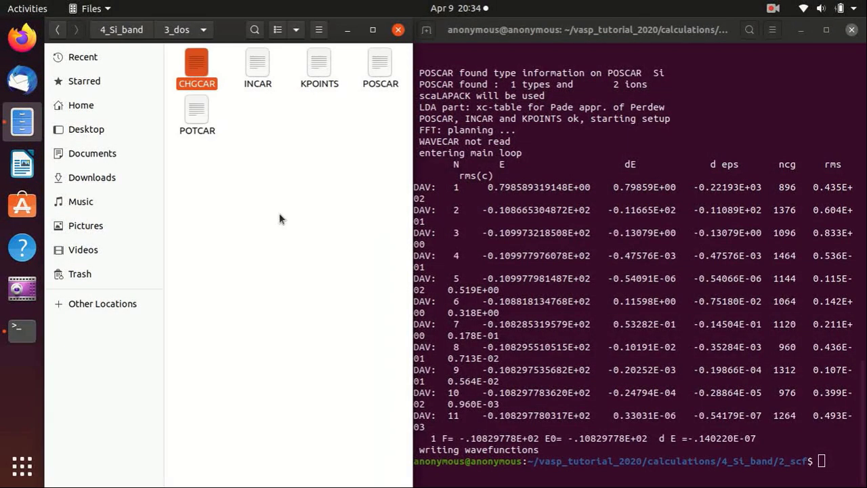
- Paste the copied CHGCAR file into the 4_band folder as well
{"action": "left_click", "coordinate": [57, 30]}
{"action": "double_click", "coordinate": [376, 66]}
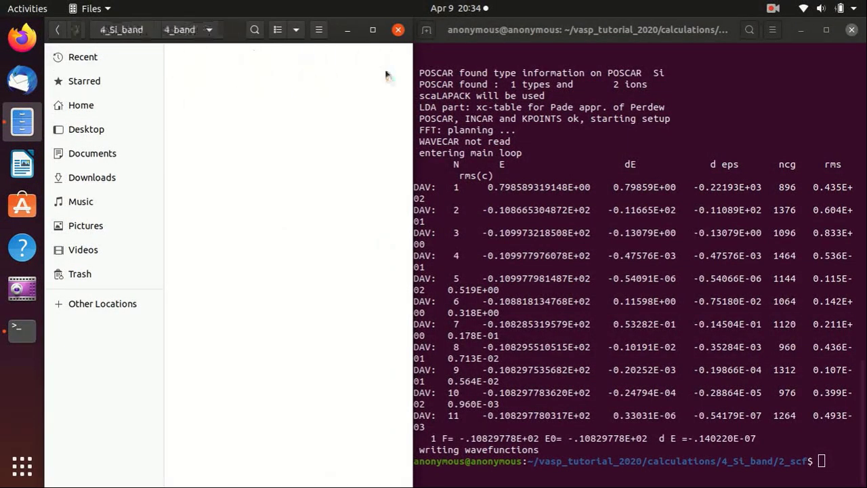
{"action": "key", "text": "ctrl+v"}
- Open the 3_dos folder in the file manager and change the terminal's directory to ../3_dos/
{"action": "left_click", "coordinate": [58, 29]}
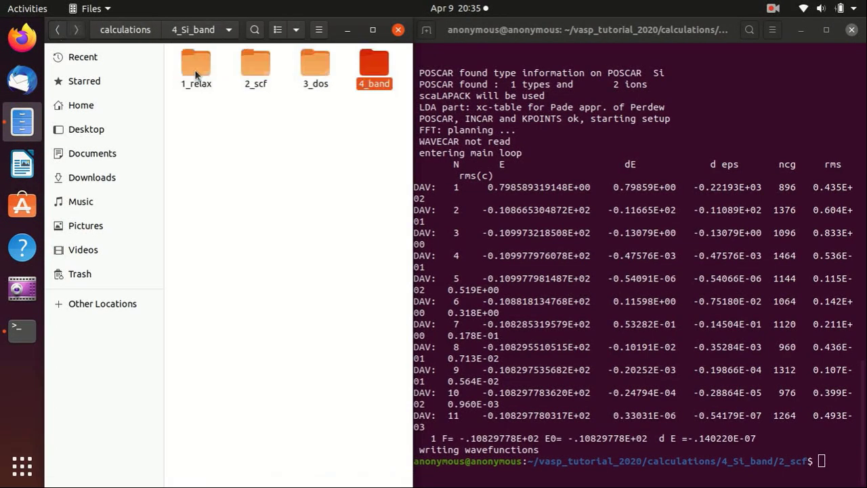
{"action": "double_click", "coordinate": [308, 68]}
{"action": "left_click", "coordinate": [639, 232]}
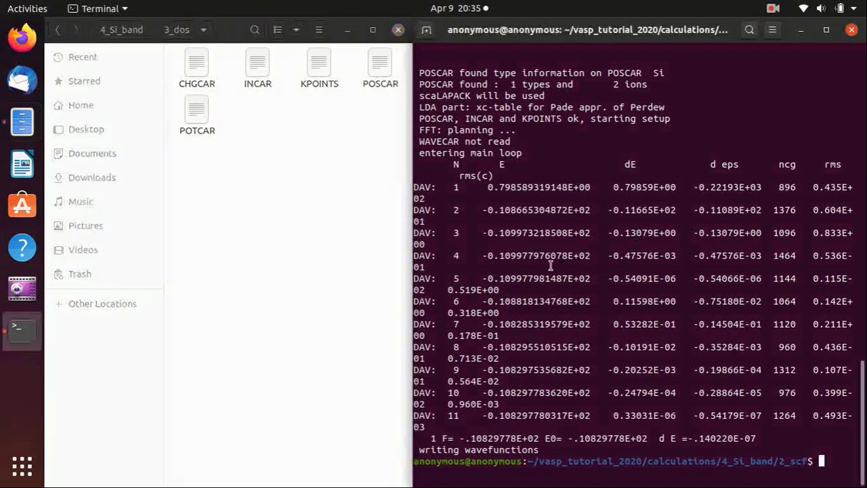
{"action": "type", "text": "cd 3"}
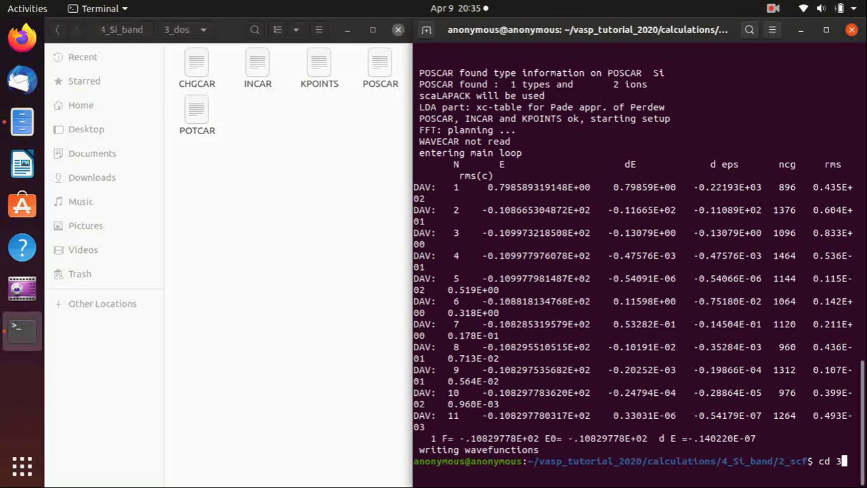
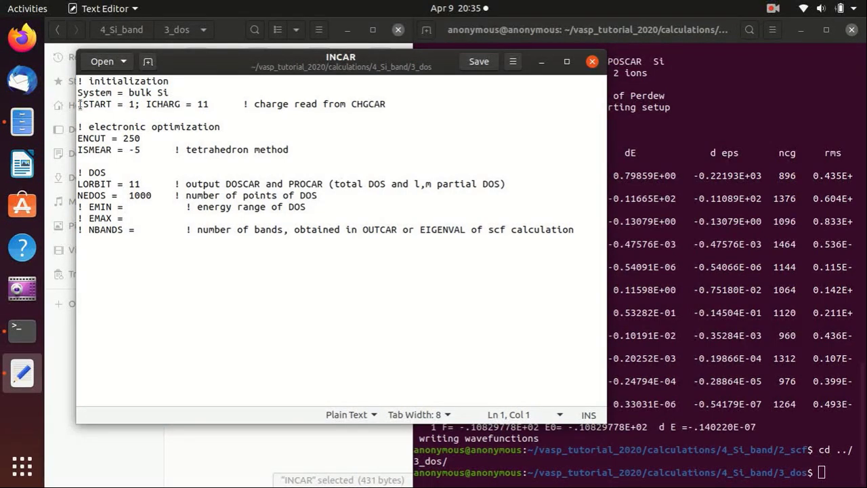
- Examine the ISTART, ICHARG and ISMEAR settings in the 3_dos INCAR file and check the folder for the CHGCAR file
{"action": "left_click", "coordinate": [82, 104]}
{"action": "double_click", "coordinate": [85, 104]}
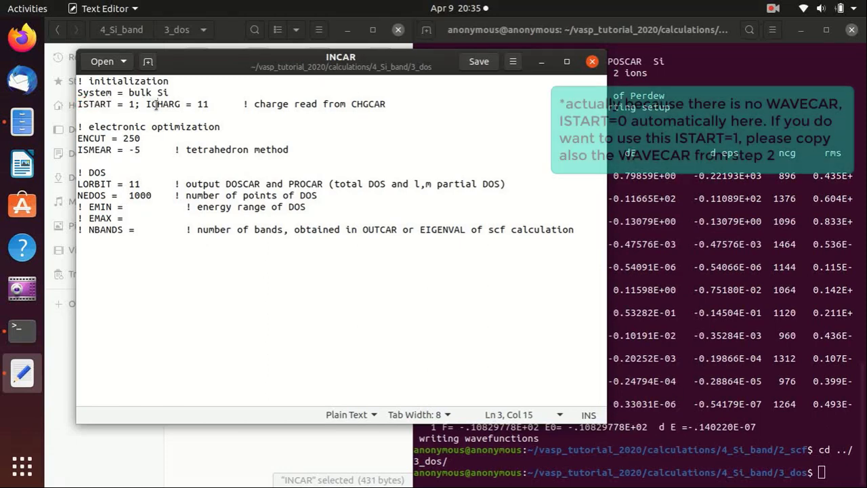
{"action": "double_click", "coordinate": [151, 105]}
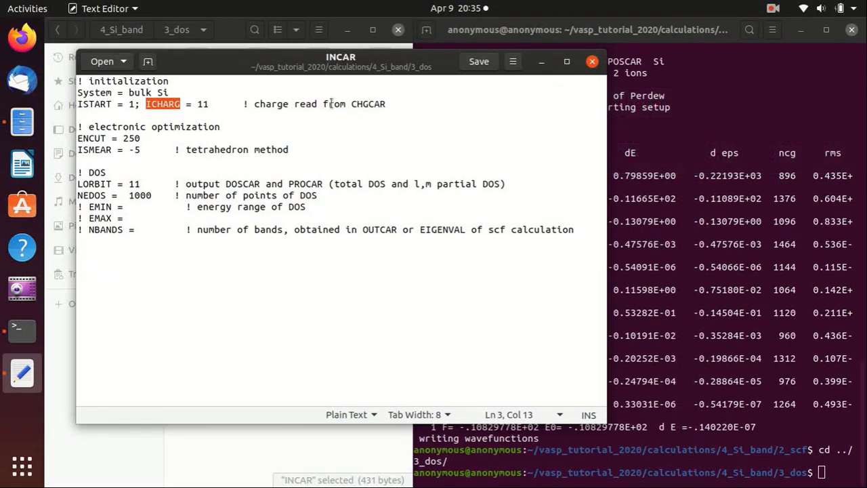
{"action": "double_click", "coordinate": [367, 103]}
{"action": "left_click_drag", "start_coordinate": [370, 76], "coordinate": [516, 171]}
{"action": "left_click", "coordinate": [196, 68]}
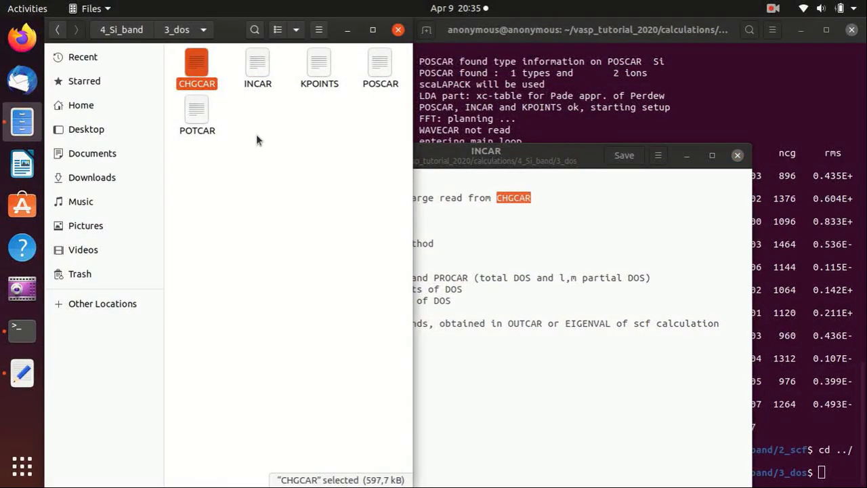
{"action": "left_click_drag", "start_coordinate": [528, 157], "coordinate": [372, 68]}
{"action": "left_click", "coordinate": [149, 155]}
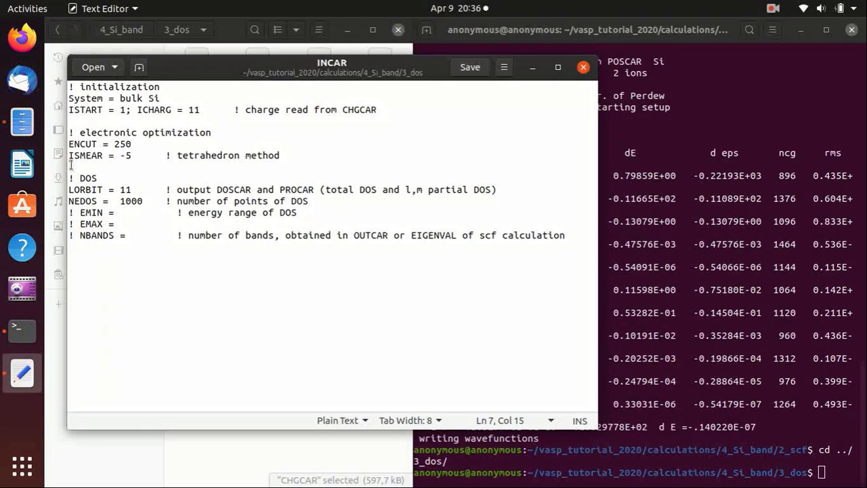
{"action": "left_click_drag", "start_coordinate": [70, 156], "coordinate": [133, 157]}
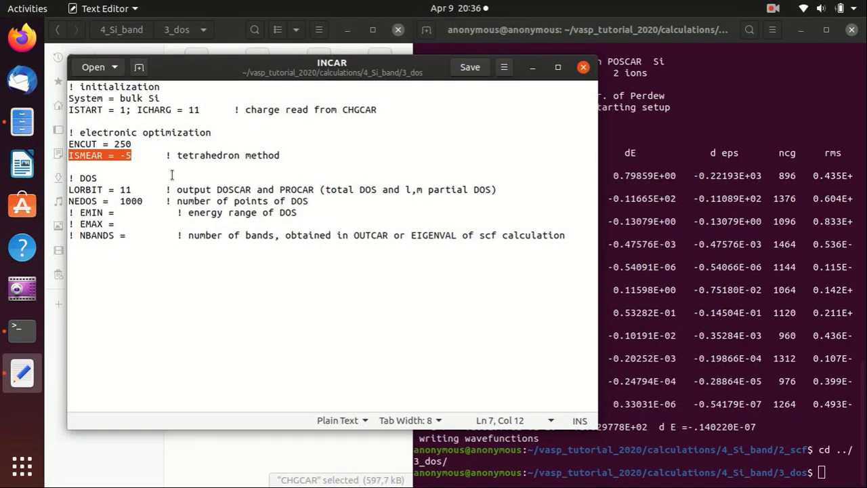
- Examine the LORBIT setting in INCAR and its comment about the l,m partial DOS output
{"action": "left_click", "coordinate": [94, 190]}
{"action": "double_click", "coordinate": [93, 190]}
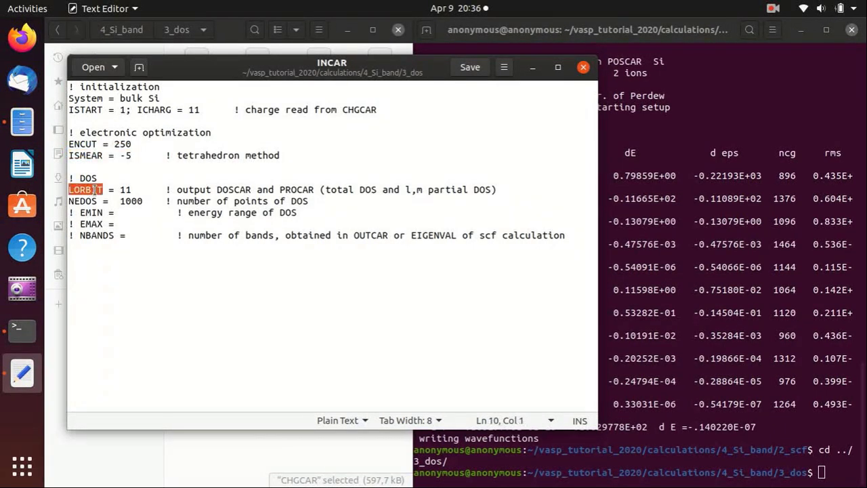
{"action": "left_click", "coordinate": [126, 190]}
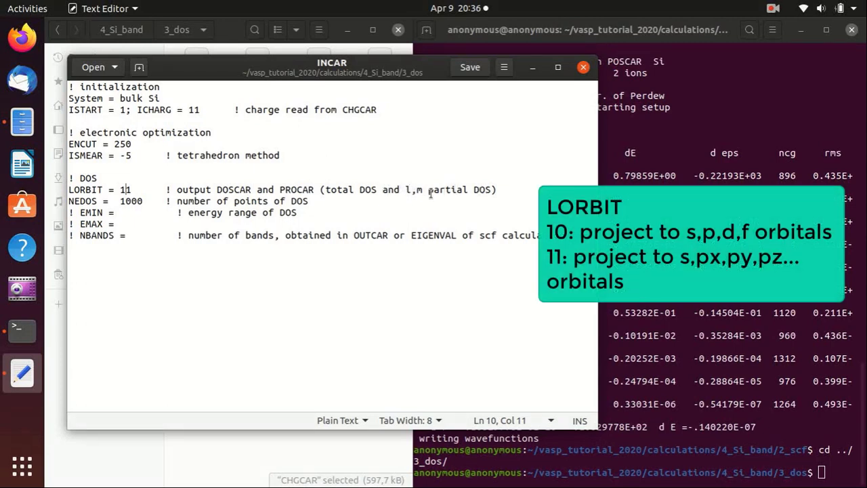
{"action": "left_click_drag", "start_coordinate": [411, 189], "coordinate": [406, 190]}
{"action": "left_click", "coordinate": [411, 190]}
{"action": "key", "text": "shift+Left"}
{"action": "left_click", "coordinate": [132, 191]}
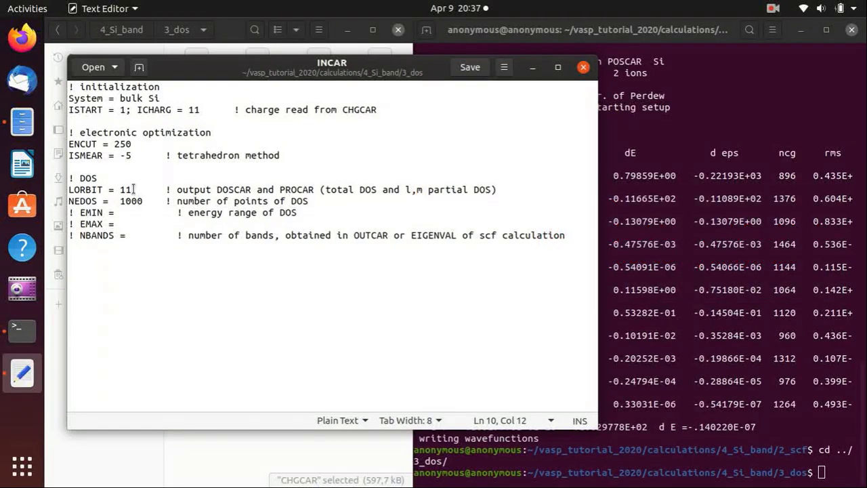
- Review the NEDOS, EMIN, EMAX and NBANDS entries in the DOS section of INCAR
{"action": "double_click", "coordinate": [83, 201]}
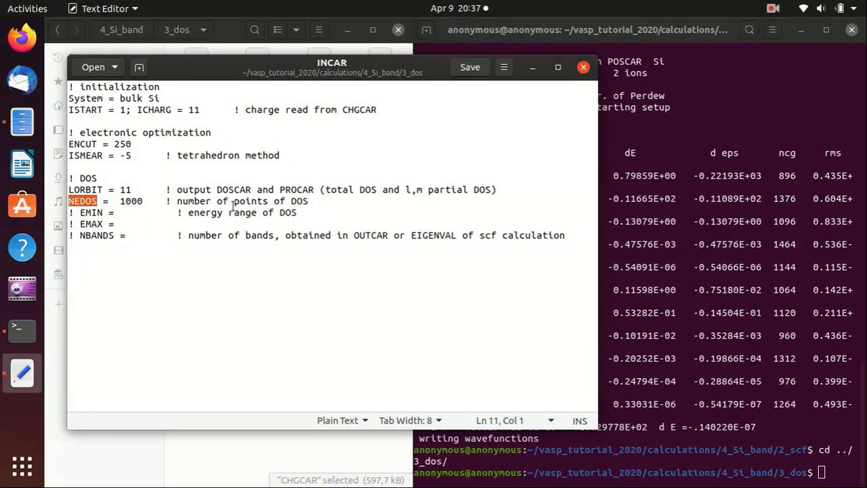
{"action": "double_click", "coordinate": [133, 200]}
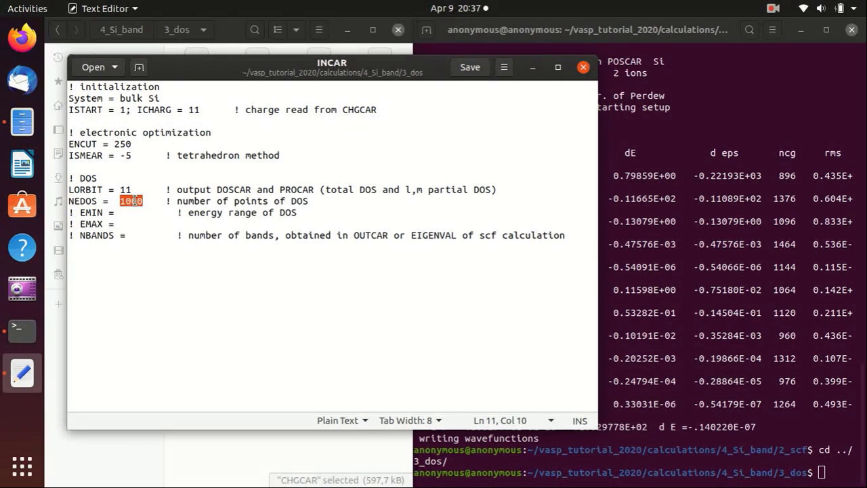
{"action": "key", "text": "Down"}
{"action": "double_click", "coordinate": [96, 214]}
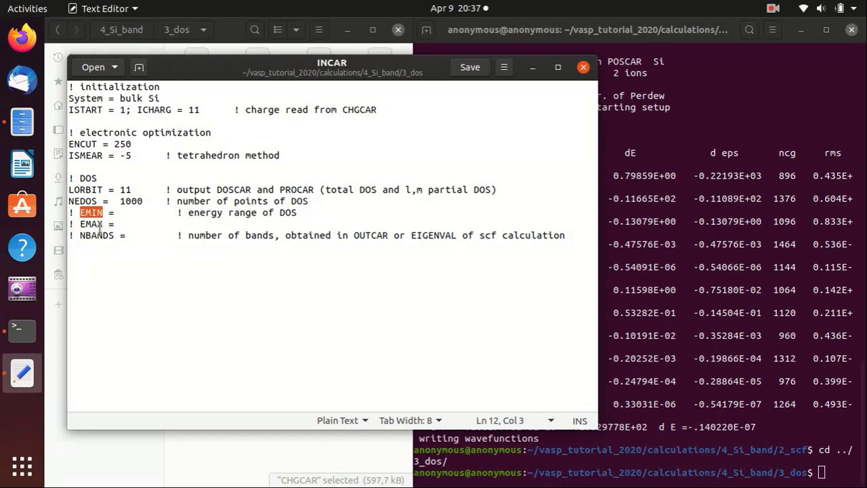
{"action": "double_click", "coordinate": [99, 223]}
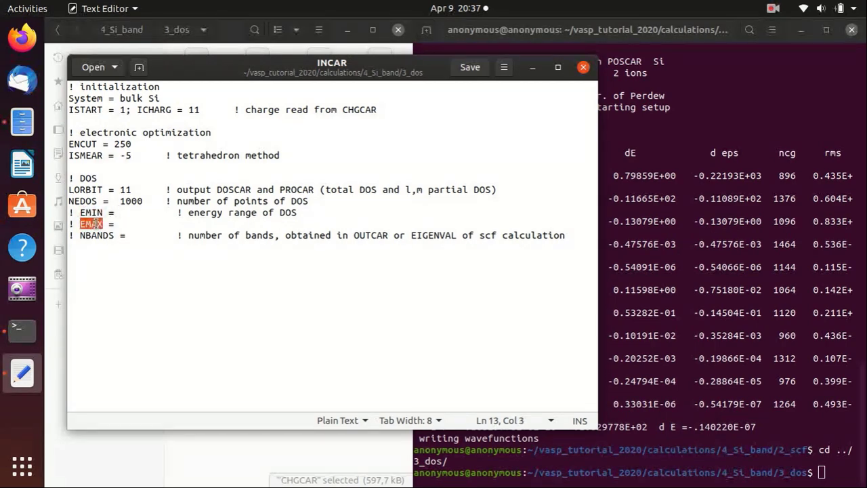
{"action": "double_click", "coordinate": [95, 236]}
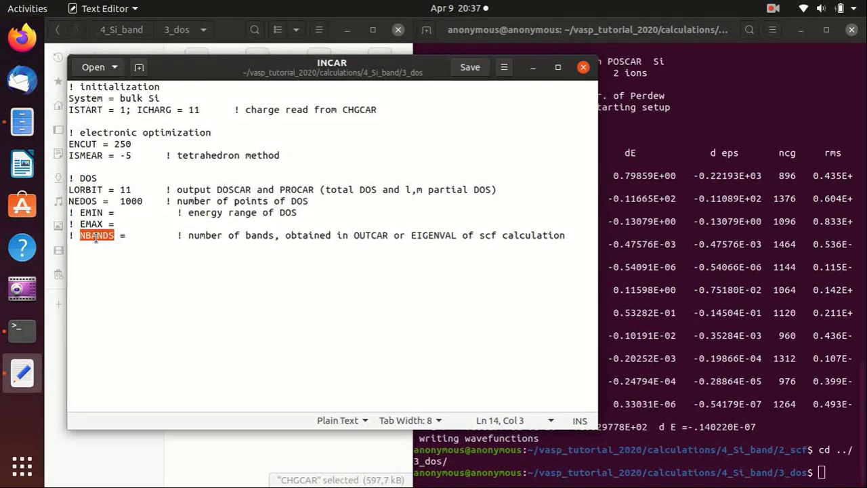
{"action": "key", "text": "End"}
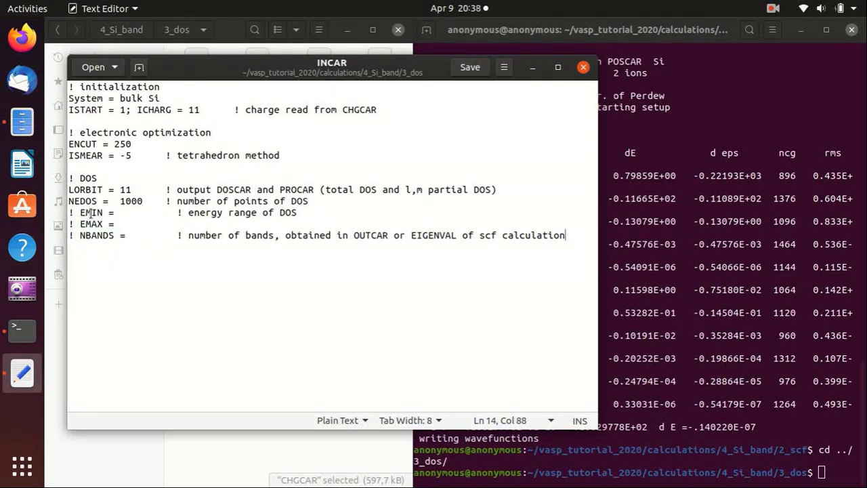
{"action": "double_click", "coordinate": [91, 213]}
{"action": "left_click", "coordinate": [94, 223]}
{"action": "double_click", "coordinate": [95, 223]}
{"action": "double_click", "coordinate": [102, 235]}
- Move the INCAR window aside and open the EIGENVAL file from the 2_scf folder
{"action": "left_click_drag", "start_coordinate": [225, 67], "coordinate": [449, 86]}
{"action": "left_click", "coordinate": [234, 39]}
{"action": "left_click", "coordinate": [123, 30]}
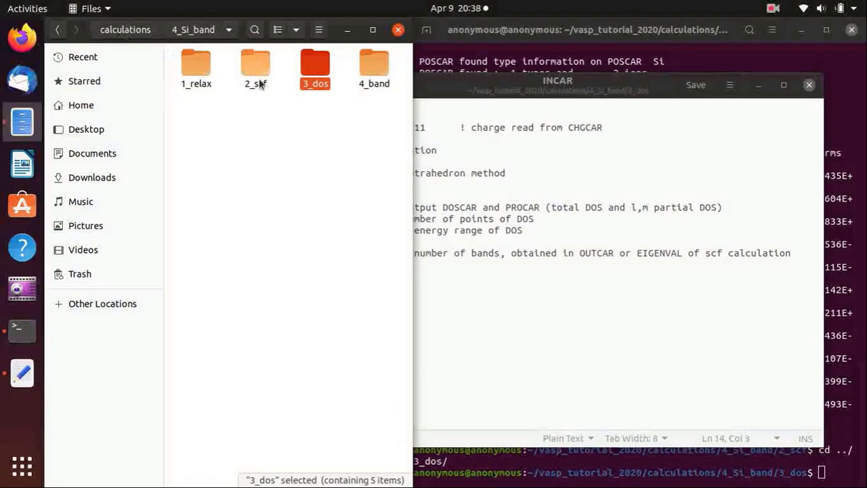
{"action": "double_click", "coordinate": [258, 75]}
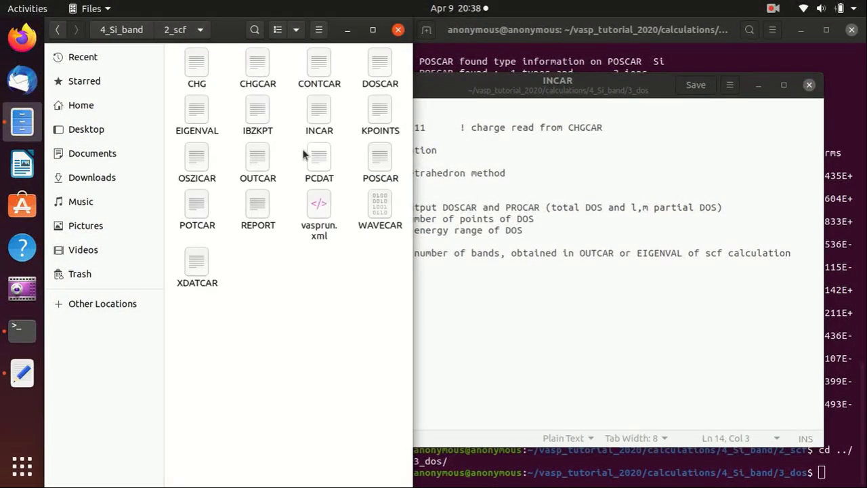
{"action": "double_click", "coordinate": [200, 114]}
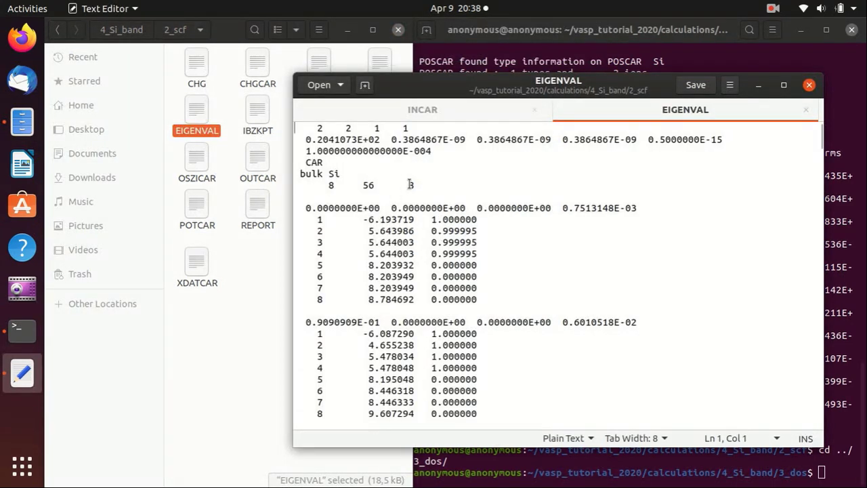
- Read the band and k-point counts and the lowest and highest band energies in EIGENVAL, closing the file when done
{"action": "left_click_drag", "start_coordinate": [408, 184], "coordinate": [416, 184]}
{"action": "double_click", "coordinate": [368, 184]}
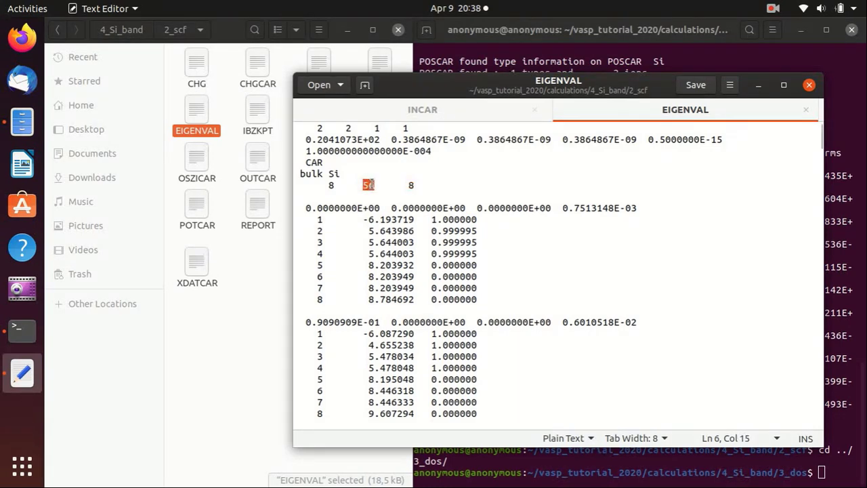
{"action": "left_click", "coordinate": [345, 252]}
{"action": "left_click_drag", "start_coordinate": [318, 218], "coordinate": [502, 297]}
{"action": "left_click", "coordinate": [414, 198]}
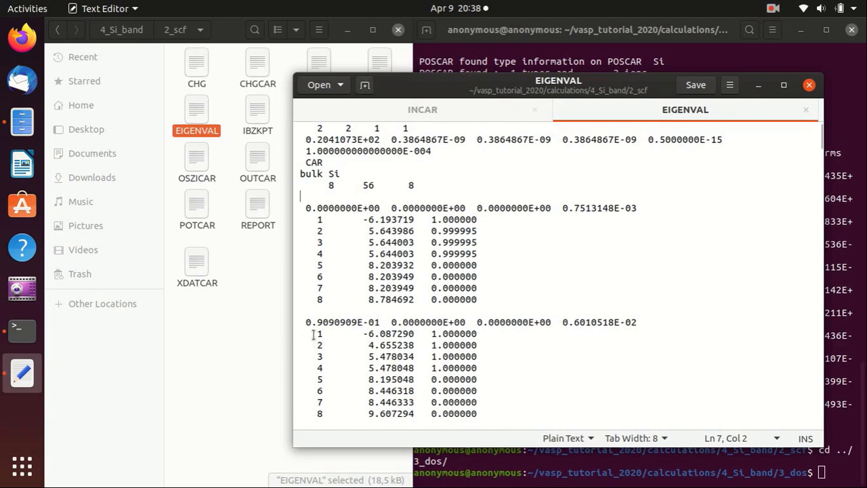
{"action": "left_click_drag", "start_coordinate": [316, 334], "coordinate": [469, 409]}
{"action": "left_click", "coordinate": [413, 320]}
{"action": "left_click_drag", "start_coordinate": [364, 219], "coordinate": [413, 220]}
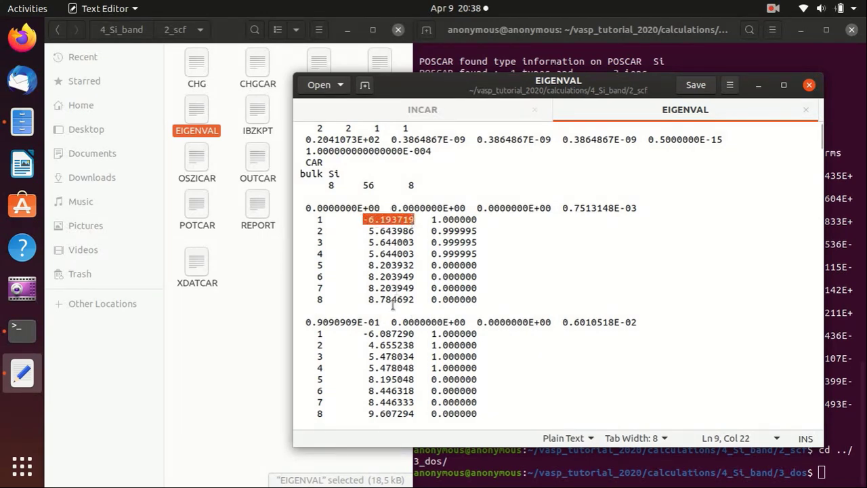
{"action": "left_click_drag", "start_coordinate": [367, 300], "coordinate": [409, 299]}
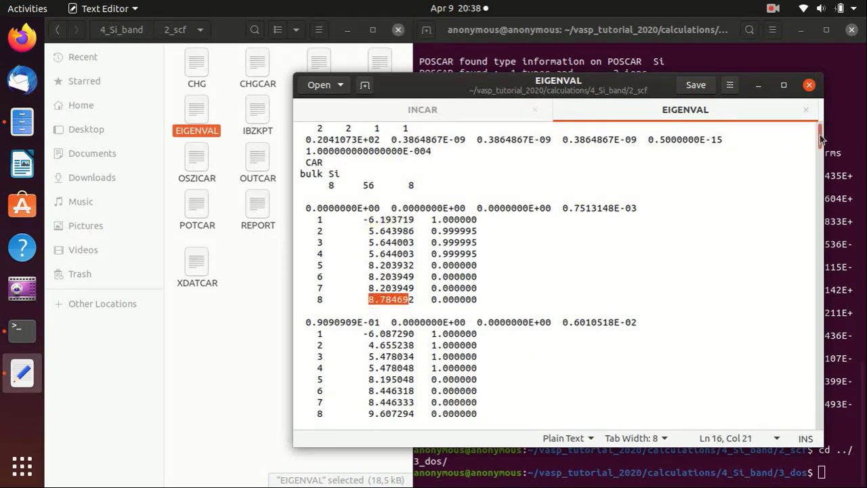
{"action": "left_click_drag", "start_coordinate": [820, 134], "coordinate": [806, 118]}
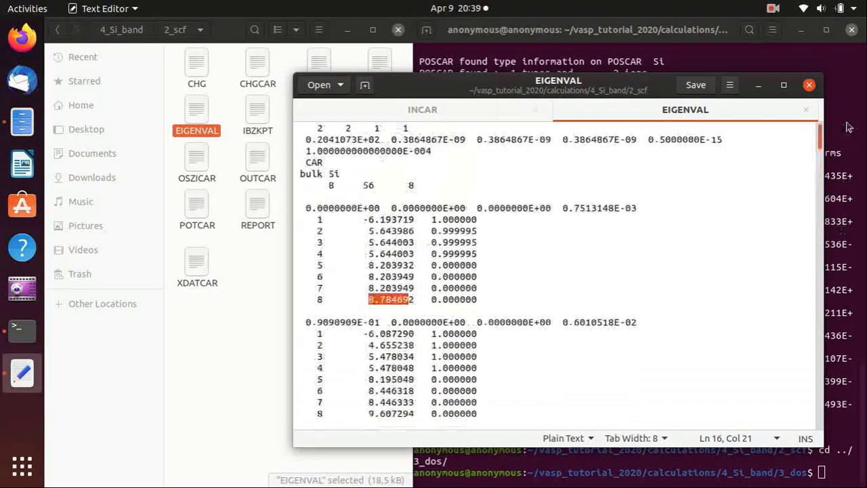
{"action": "left_click", "coordinate": [806, 111]}
- Fill in the DOS section of the 3_dos INCAR with EMIN = -8, EMAX = 15 and NBANDS = 8
{"action": "left_click", "coordinate": [346, 231]}
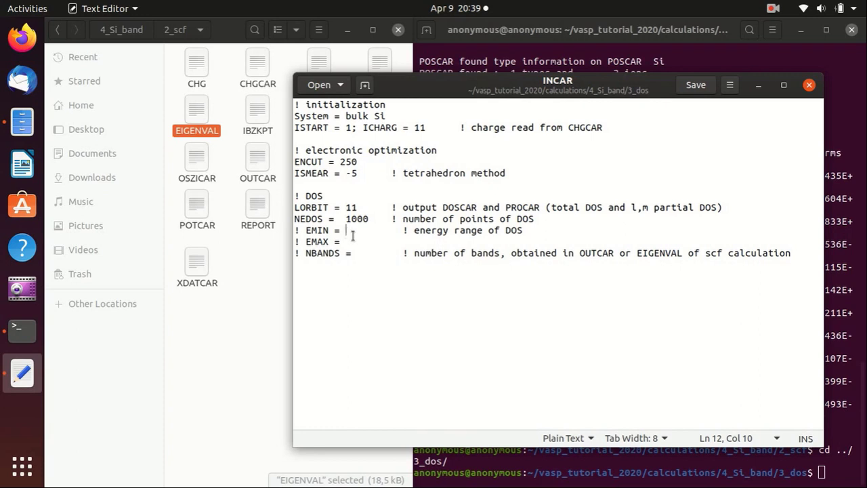
{"action": "type", "text": "-8"}
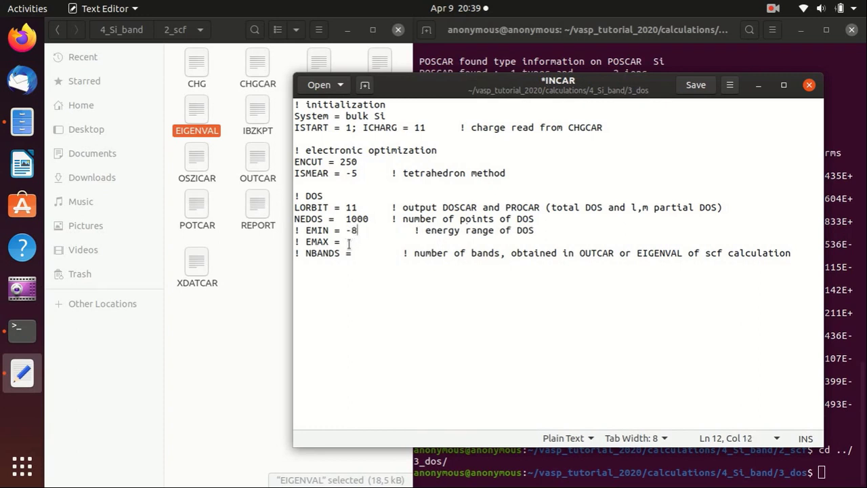
{"action": "left_click", "coordinate": [356, 239]}
{"action": "type", "text": "15"}
{"action": "left_click", "coordinate": [415, 231]}
{"action": "key", "text": "BackSpace"}
{"action": "left_click", "coordinate": [363, 254]}
{"action": "type", "text": "8"}
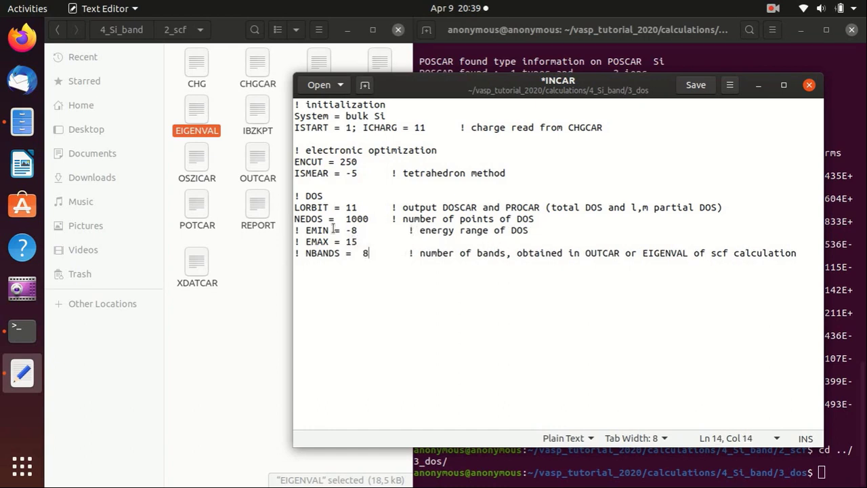
- Leave the EMIN, EMAX and NBANDS lines commented out, then save and close the INCAR file
{"action": "left_click_drag", "start_coordinate": [306, 230], "coordinate": [294, 231]}
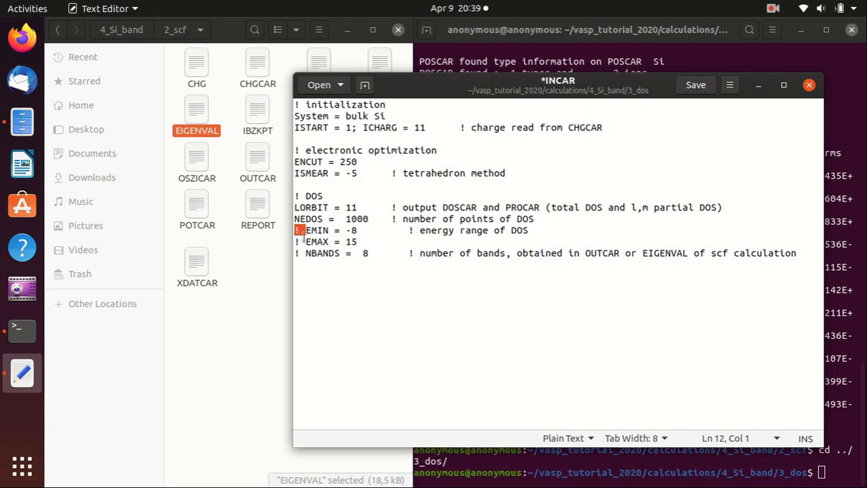
{"action": "left_click", "coordinate": [298, 252]}
{"action": "key", "text": "End"}
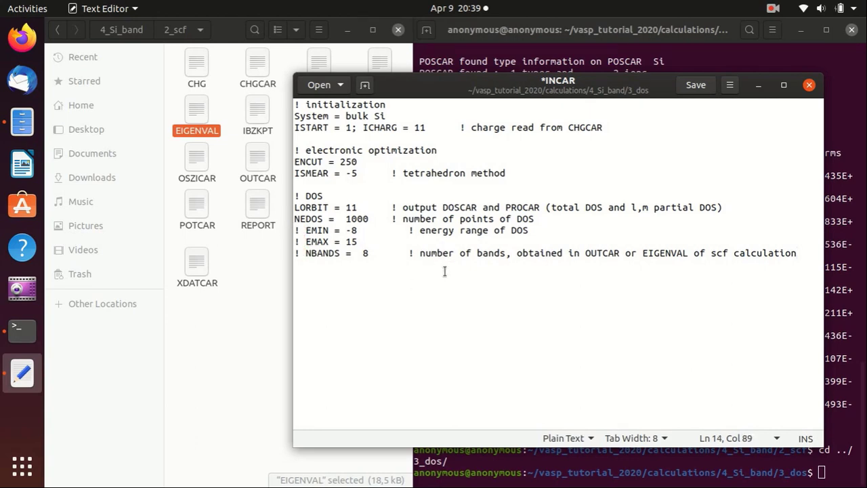
{"action": "left_click", "coordinate": [696, 85]}
{"action": "left_click", "coordinate": [809, 85]}
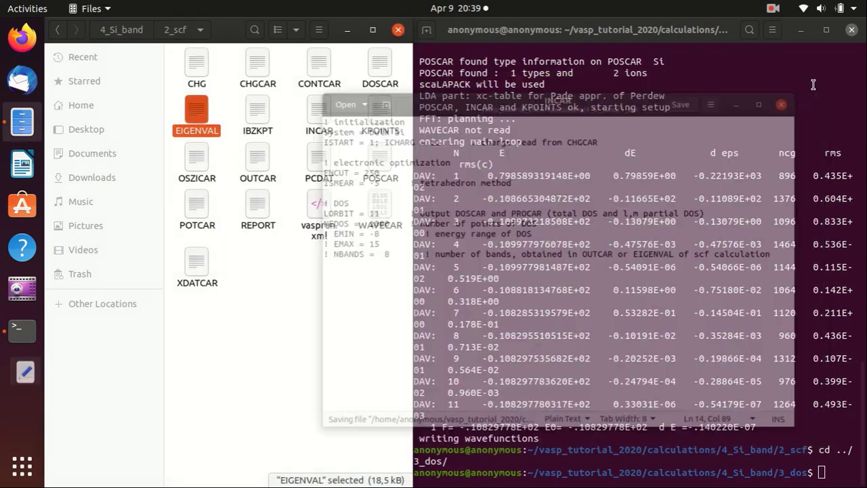
- Return to the 3_dos folder in the file manager and switch to the terminal
{"action": "left_click", "coordinate": [122, 30]}
{"action": "double_click", "coordinate": [319, 68]}
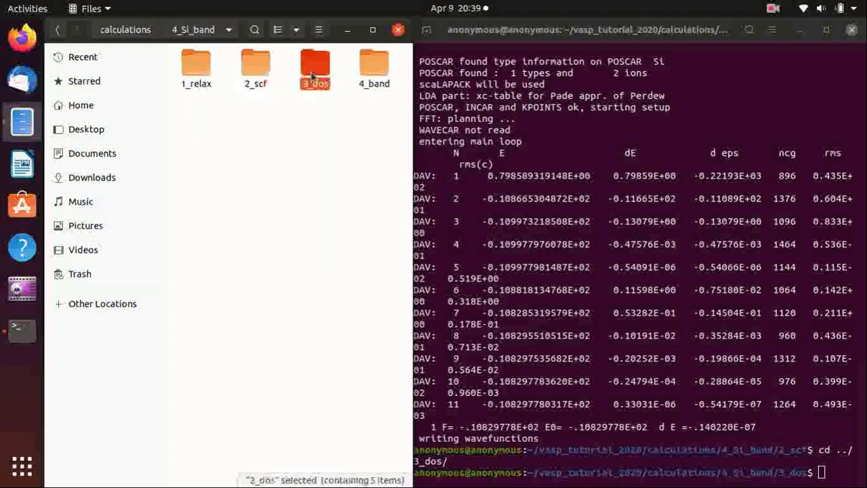
{"action": "left_click", "coordinate": [658, 260]}
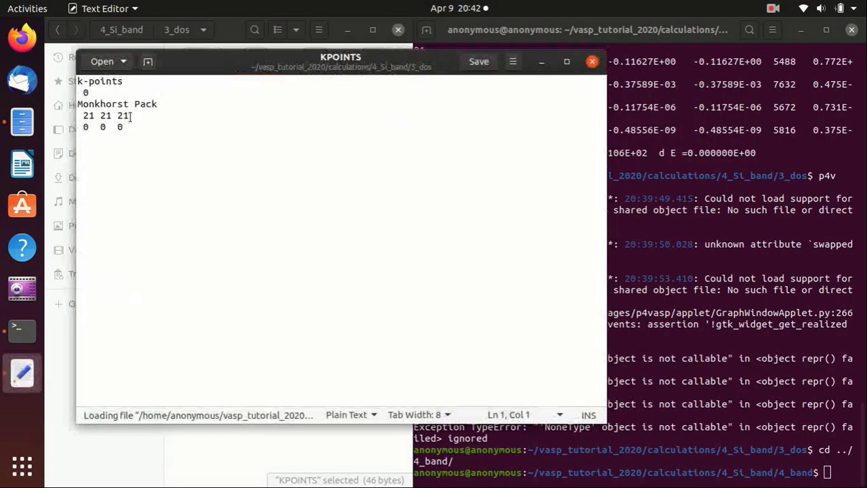
- Check the Monkhorst-Pack mesh line in the 3_dos KPOINTS file
{"action": "left_click", "coordinate": [134, 115]}
{"action": "left_click_drag", "start_coordinate": [133, 115], "coordinate": [83, 115]}
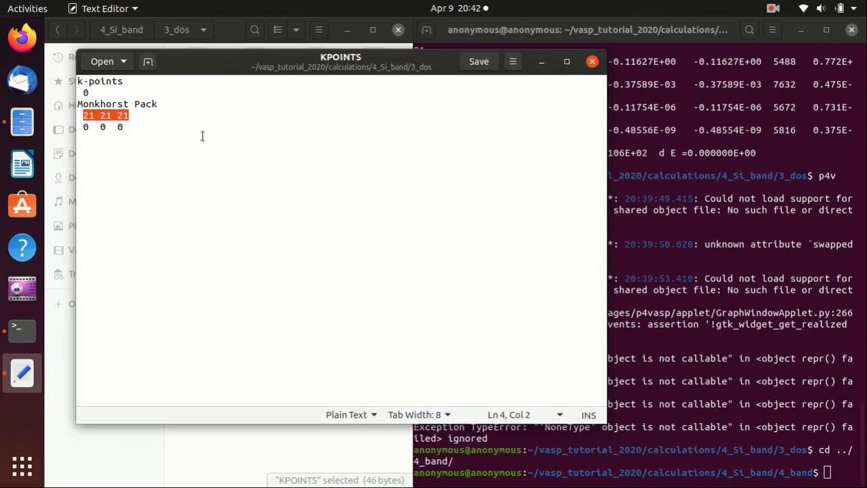
- Check the 21 21 21 mesh in the KPOINTS file, and run VASP in 3_dos with mpirun -np 2 vasp_std
{"action": "left_click_drag", "start_coordinate": [136, 115], "coordinate": [84, 117]}
{"action": "type", "text": "mpirun -np 2 vasp_std"}
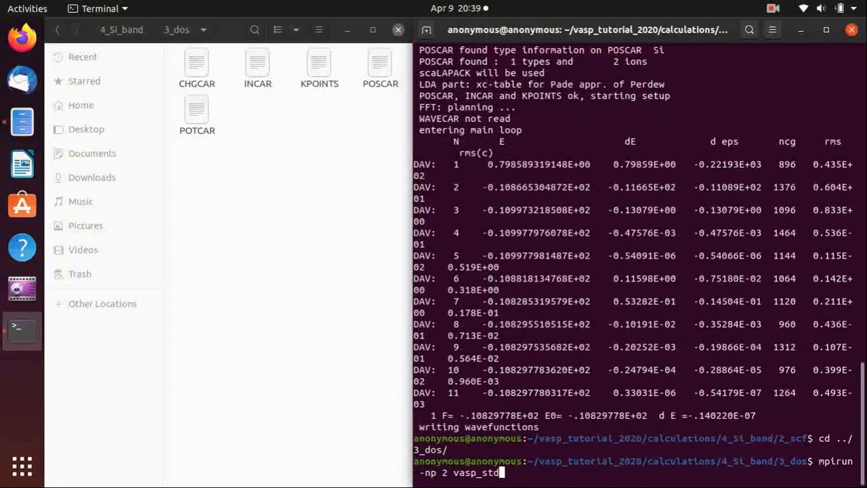
{"action": "key", "text": "Return"}
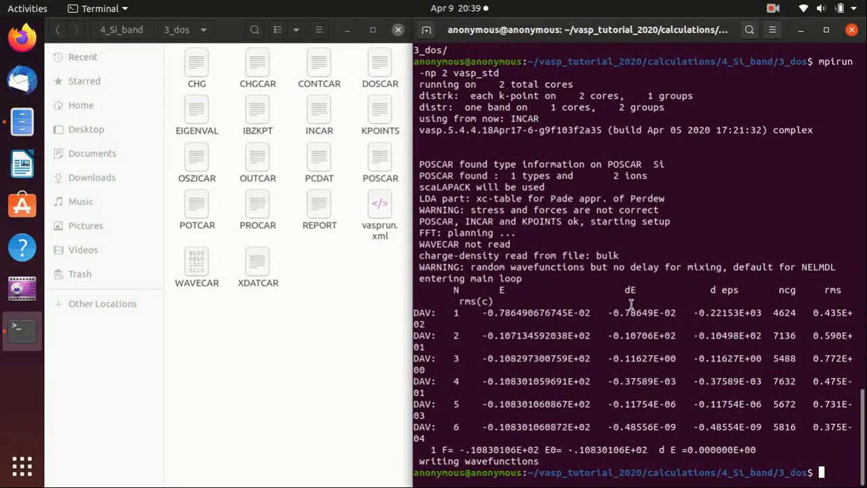
- Launch p4v from the 3_dos folder and plot the electronic density of states of bulk Si
{"action": "type", "text": "p4v"}
{"action": "key", "text": "Return"}
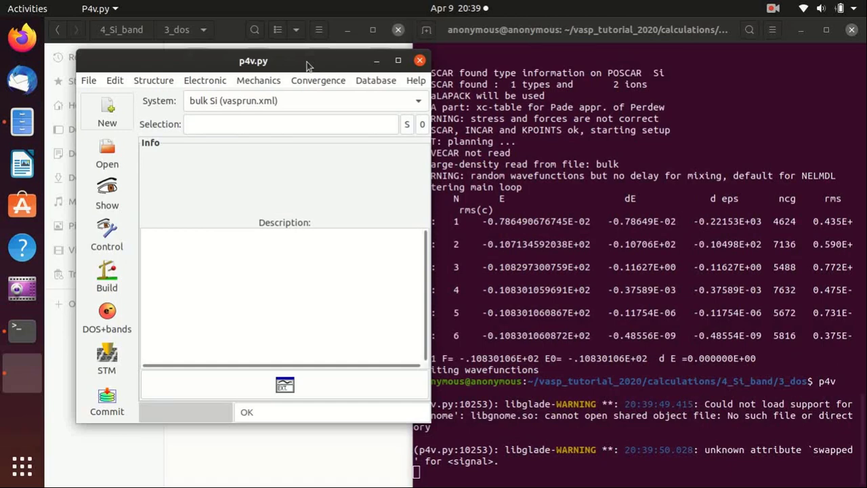
{"action": "left_click", "coordinate": [106, 317]}
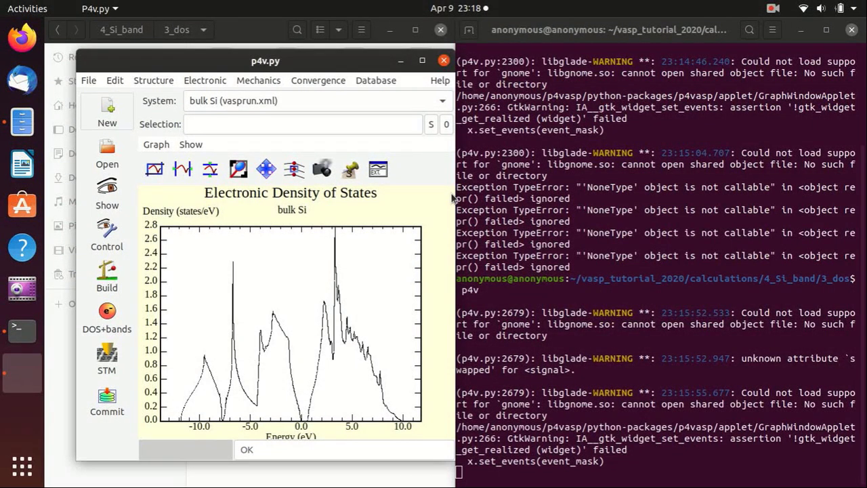
- Open the local DOS+bands control beside the plot and set its atom selection to Si
{"action": "left_click", "coordinate": [204, 80]}
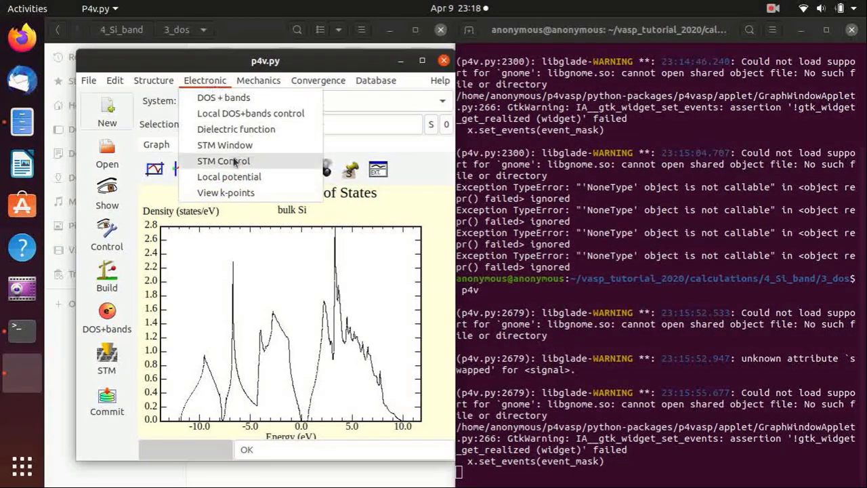
{"action": "left_click", "coordinate": [248, 113]}
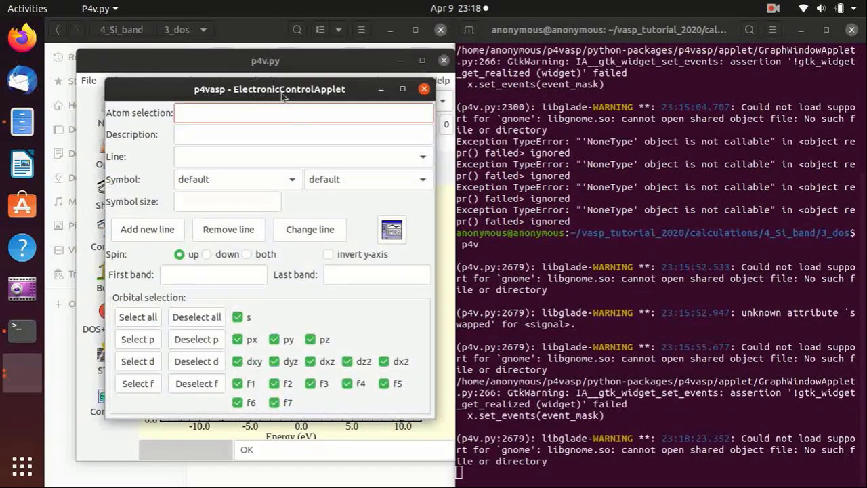
{"action": "left_click_drag", "start_coordinate": [283, 97], "coordinate": [644, 116]}
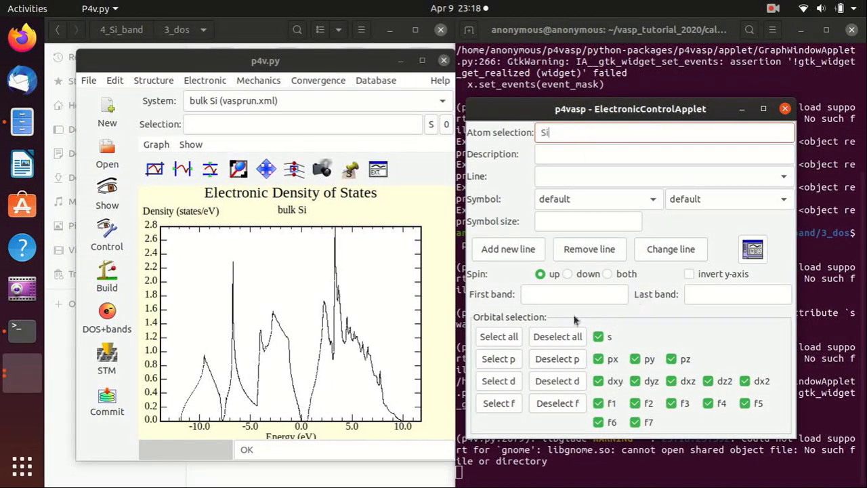
- Add a Si line for only the p orbitals to the DOS plot, with spin set to both
{"action": "left_click", "coordinate": [607, 274]}
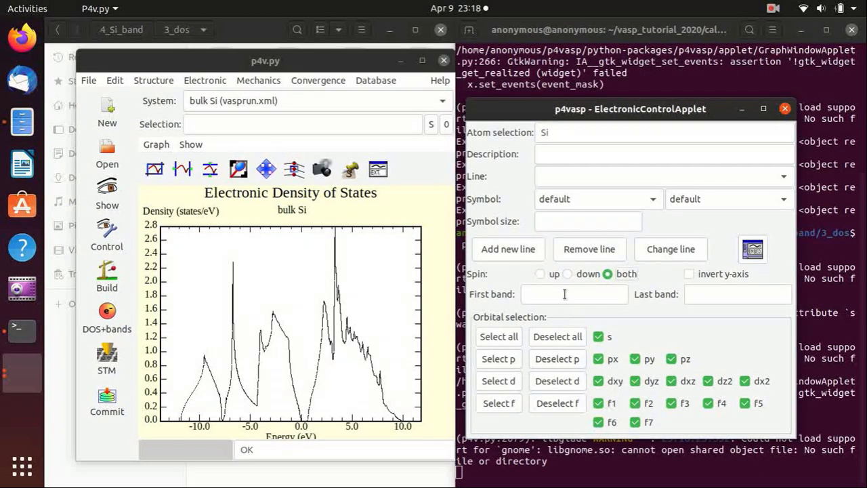
{"action": "left_click", "coordinate": [557, 337]}
{"action": "left_click", "coordinate": [506, 359]}
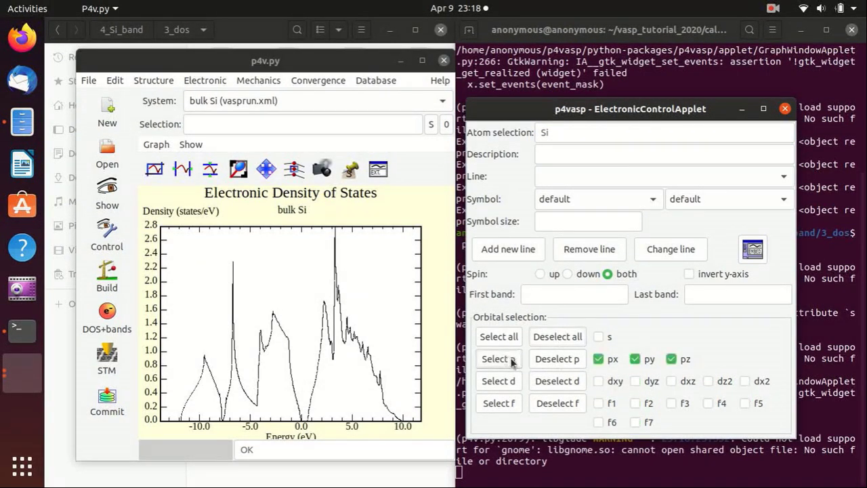
{"action": "left_click", "coordinate": [509, 250]}
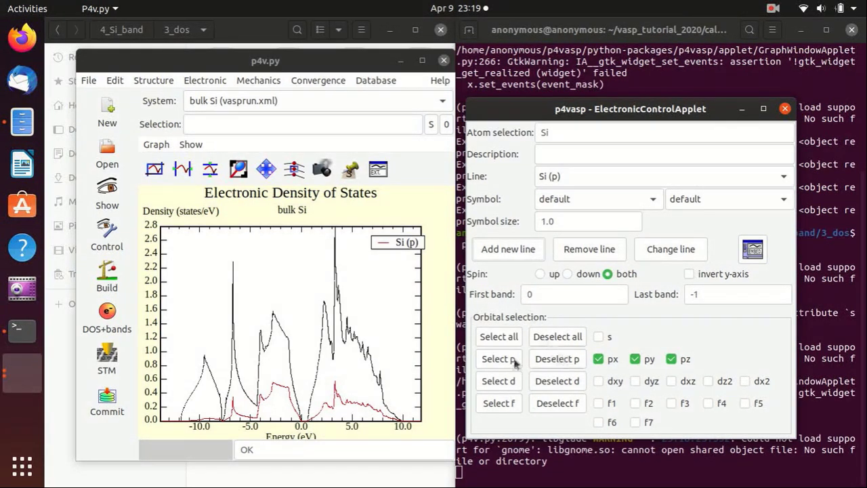
- Add another Si line to the DOS plot for only the s orbital
{"action": "left_click", "coordinate": [546, 337]}
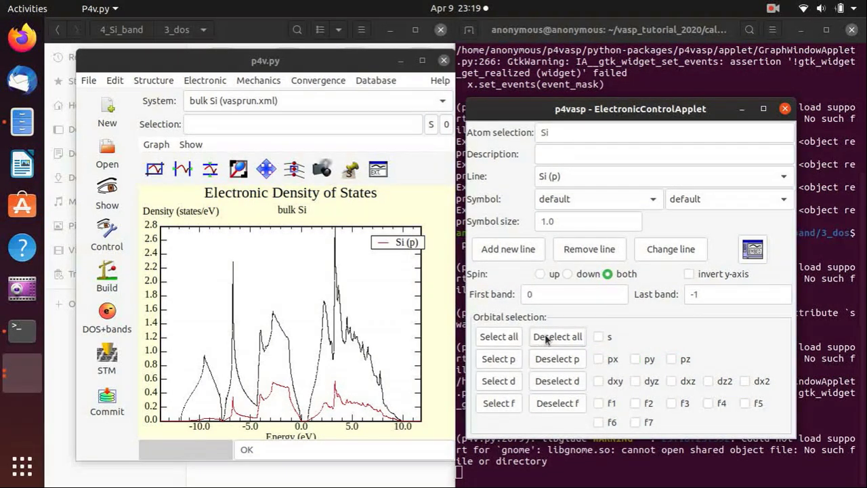
{"action": "left_click", "coordinate": [598, 336]}
{"action": "left_click", "coordinate": [517, 251]}
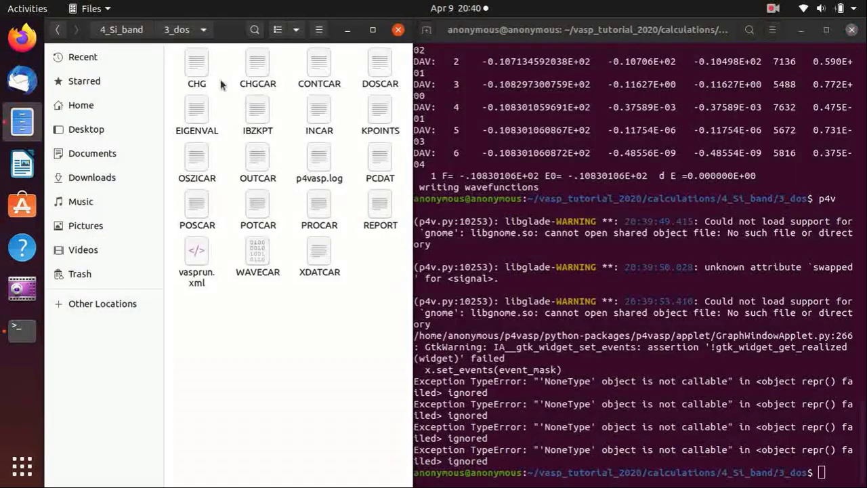
- Go to the 4_band folder in the file manager and change the terminal directory to ../4_band/
{"action": "left_click", "coordinate": [121, 30]}
{"action": "left_click", "coordinate": [368, 74]}
{"action": "double_click", "coordinate": [368, 75]}
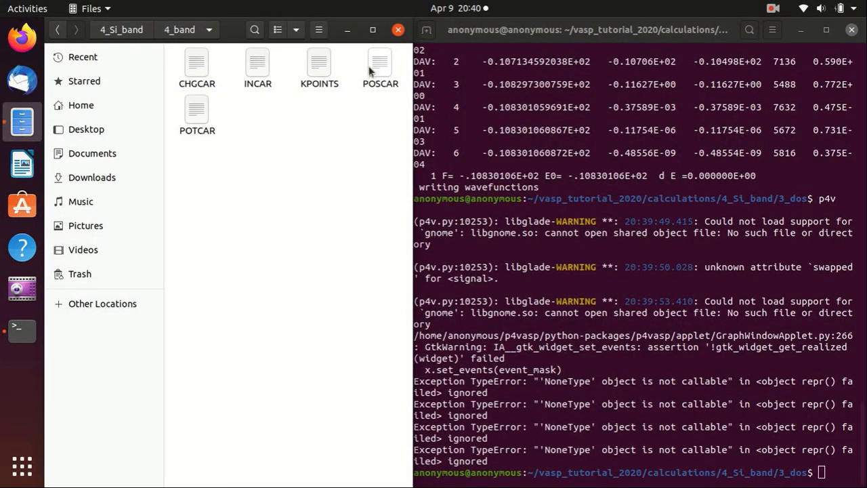
{"action": "left_click", "coordinate": [656, 333]}
{"action": "type", "text": "cd ../4"}
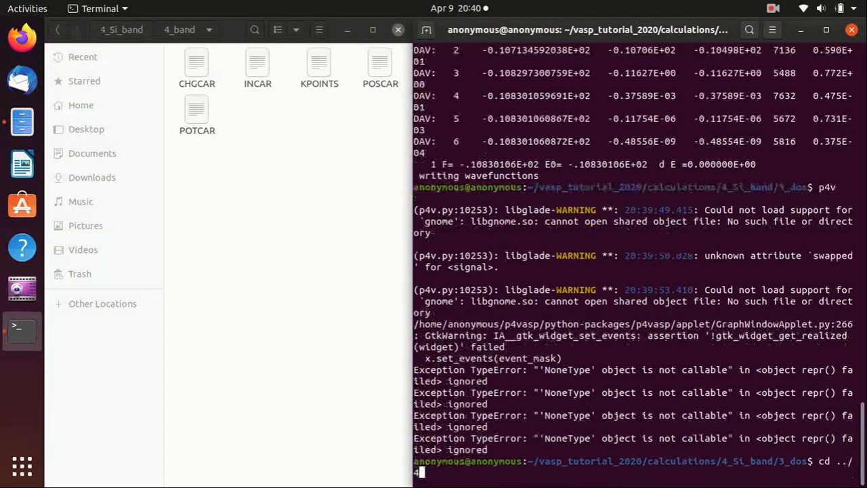
{"action": "key", "text": "Tab"}
{"action": "key", "text": "Return"}
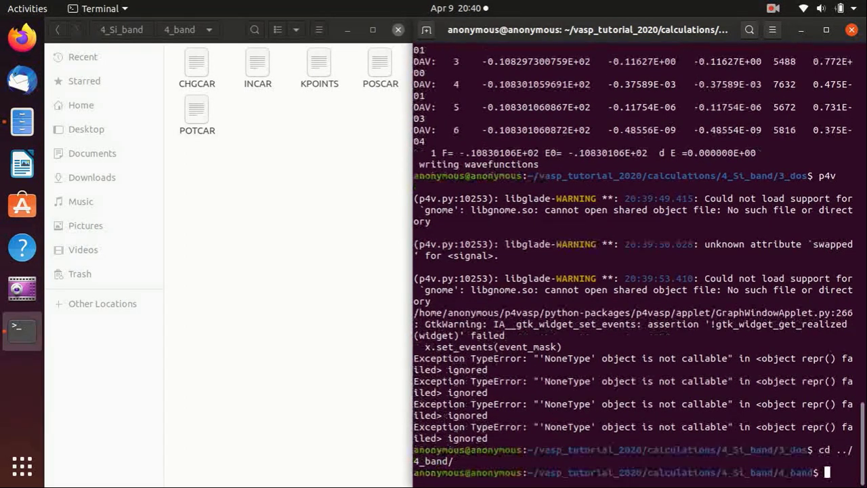
- Review the ISTART, ICHARG and LORBIT settings in the 4_band INCAR file, then close it
{"action": "left_click", "coordinate": [304, 189]}
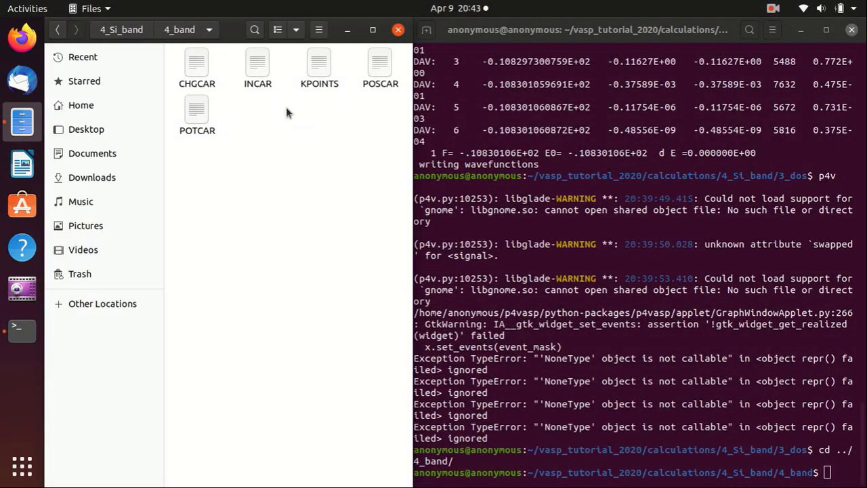
{"action": "double_click", "coordinate": [255, 68]}
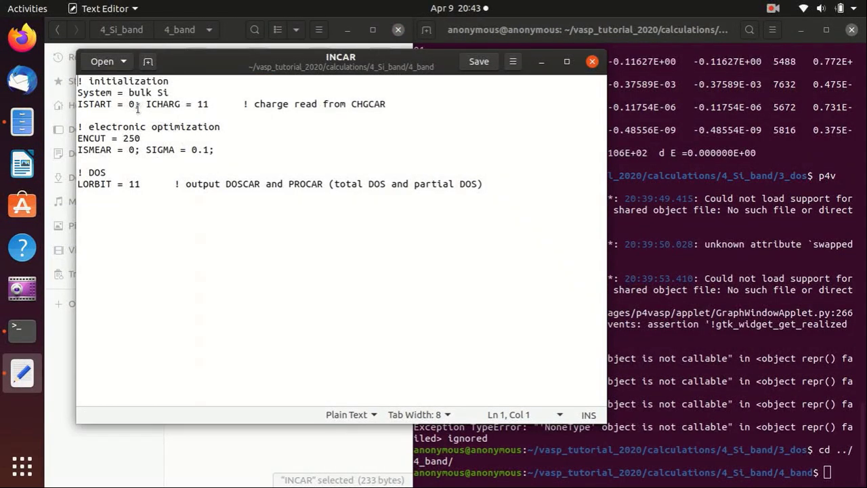
{"action": "left_click_drag", "start_coordinate": [136, 105], "coordinate": [130, 105]}
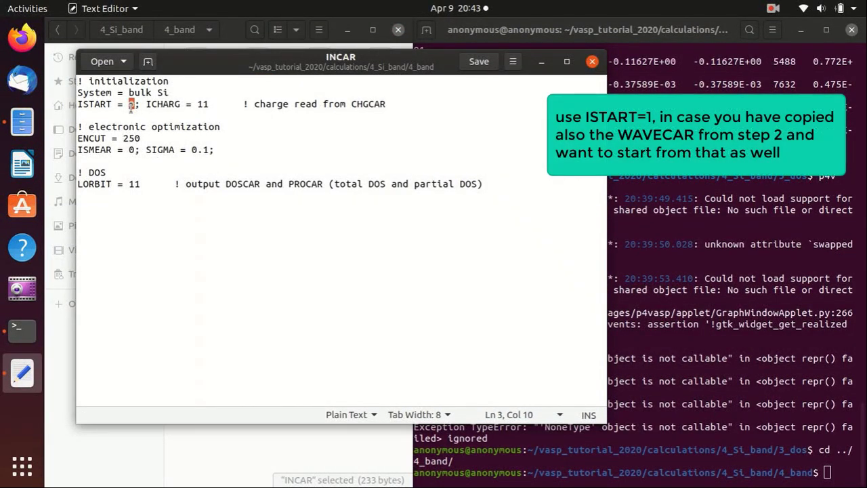
{"action": "double_click", "coordinate": [202, 104]}
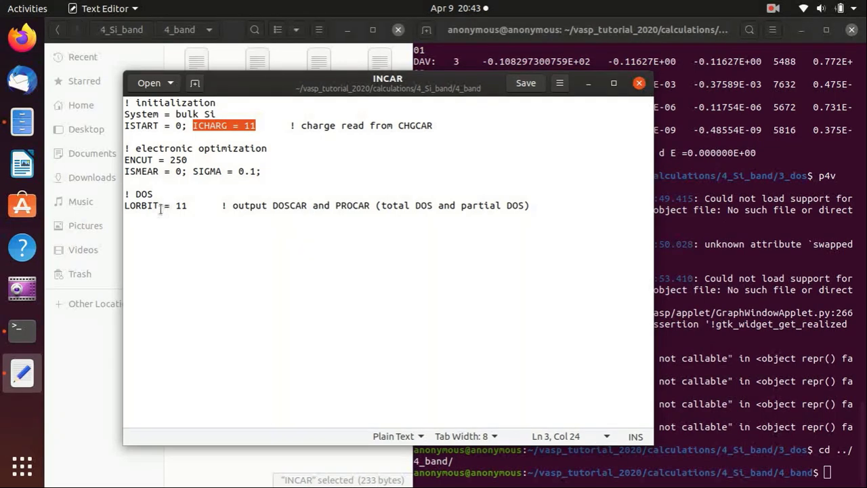
{"action": "left_click", "coordinate": [161, 205]}
{"action": "double_click", "coordinate": [182, 205]}
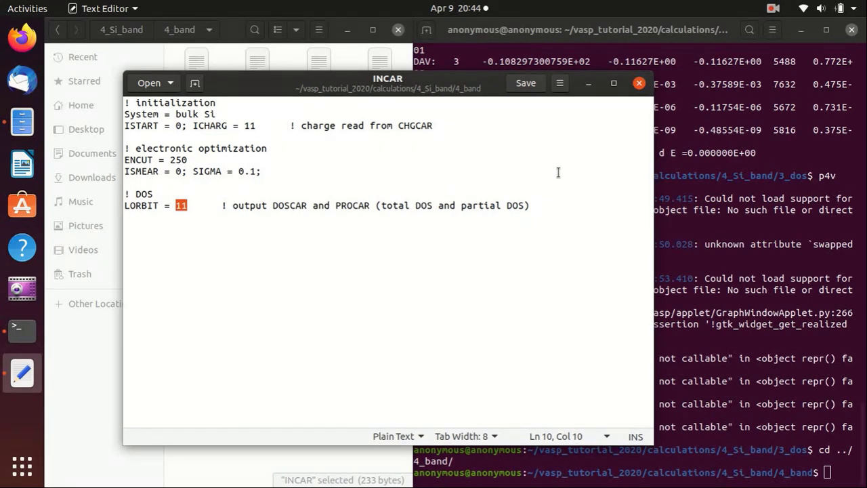
{"action": "left_click", "coordinate": [639, 83]}
- Open the 4_band KPOINTS file and check its line mode and number of points per segment
{"action": "double_click", "coordinate": [314, 63]}
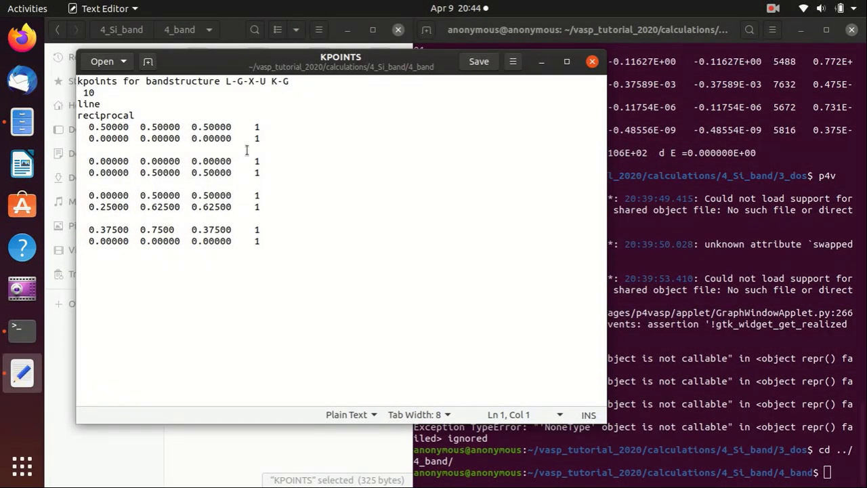
{"action": "double_click", "coordinate": [91, 103]}
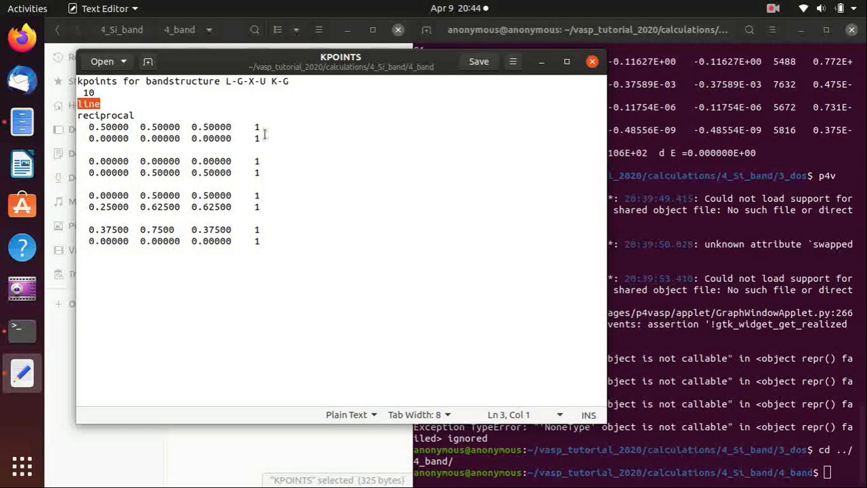
{"action": "double_click", "coordinate": [93, 91]}
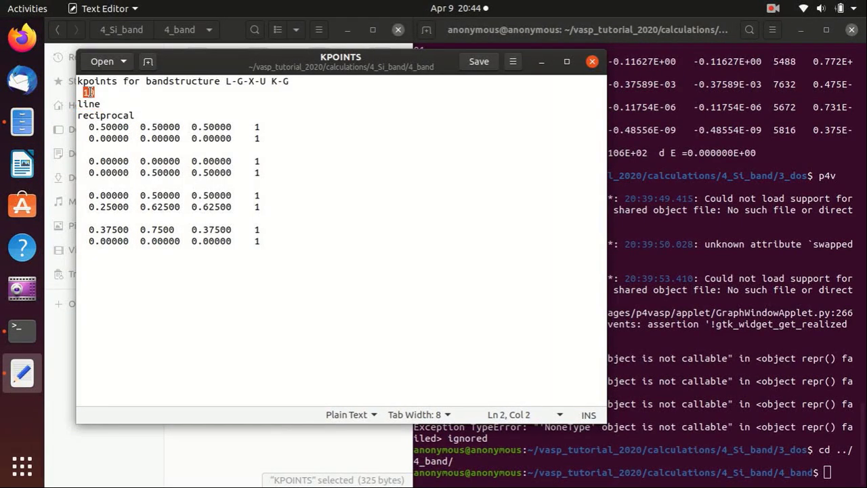
- Examine the start and end coordinates of each L-G-X-U K-G path segment in KPOINTS, then close the file
{"action": "left_click", "coordinate": [220, 127]}
{"action": "left_click_drag", "start_coordinate": [231, 127], "coordinate": [229, 241]}
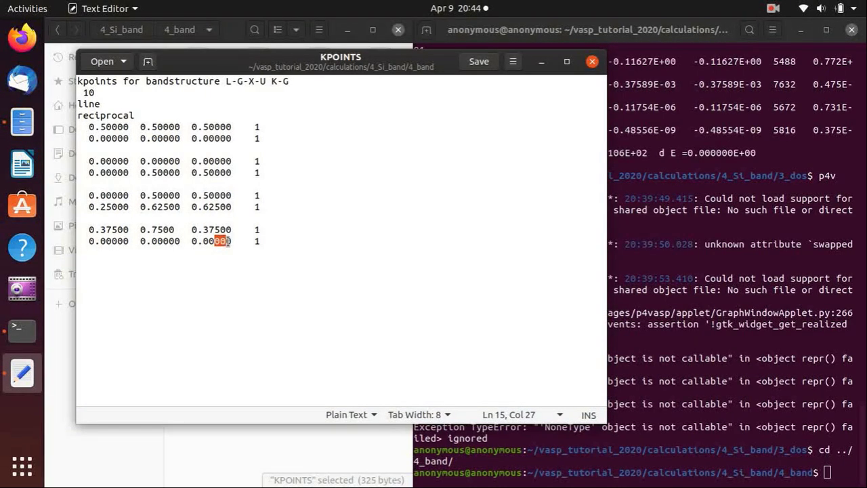
{"action": "left_click", "coordinate": [201, 143]}
{"action": "left_click_drag", "start_coordinate": [207, 127], "coordinate": [225, 205]}
{"action": "left_click", "coordinate": [212, 160]}
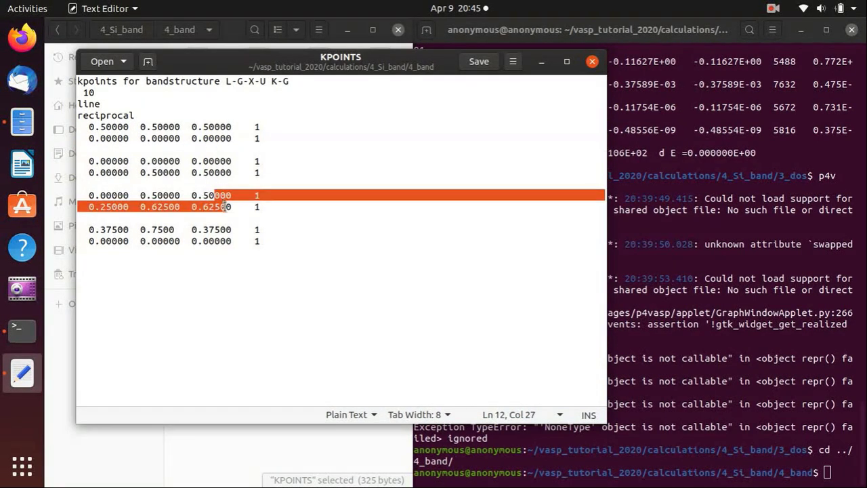
{"action": "left_click", "coordinate": [218, 229]}
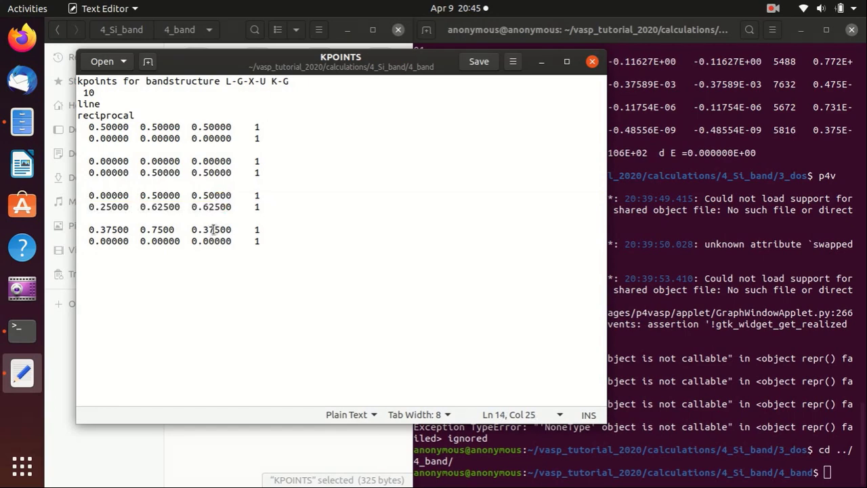
{"action": "left_click_drag", "start_coordinate": [213, 229], "coordinate": [229, 240]}
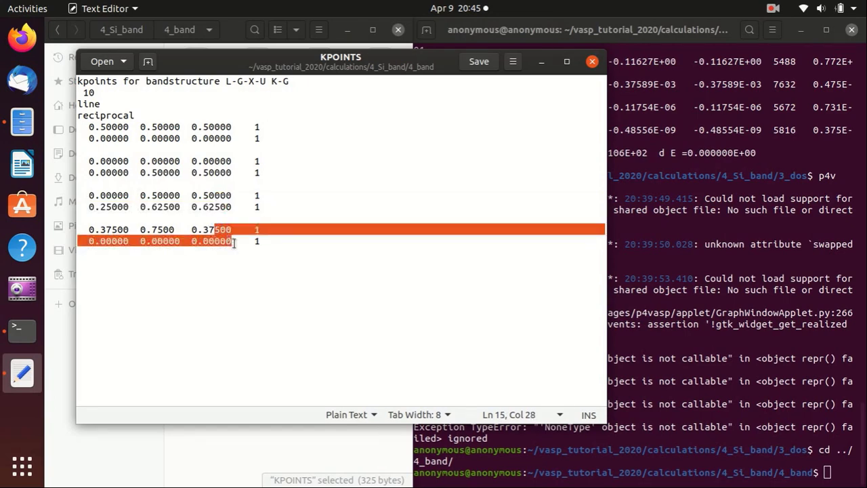
{"action": "left_click", "coordinate": [278, 235]}
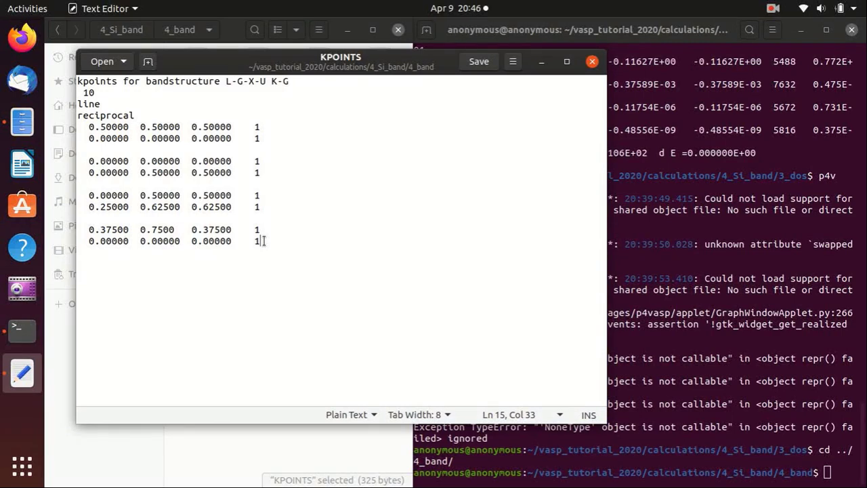
{"action": "left_click", "coordinate": [592, 62]}
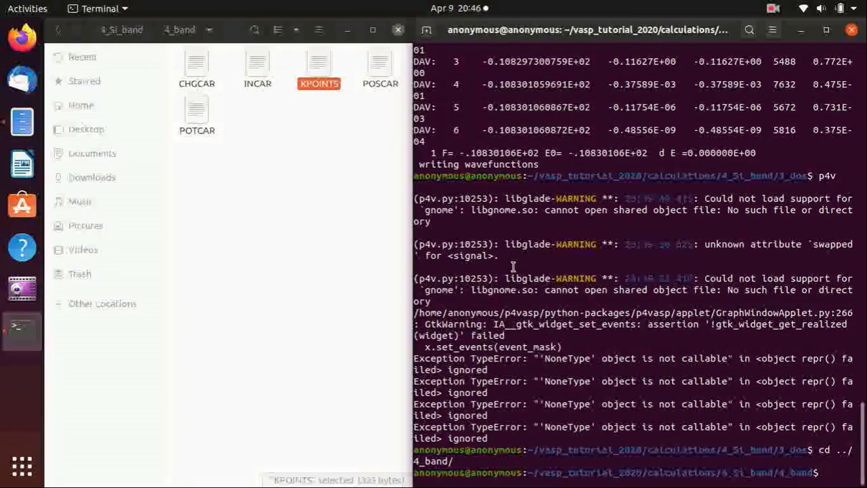
- Run VASP in the 4_band folder on two cores with mpirun -np 2 vasp_std
{"action": "type", "text": "mpirun -np 2 vasp_std"}
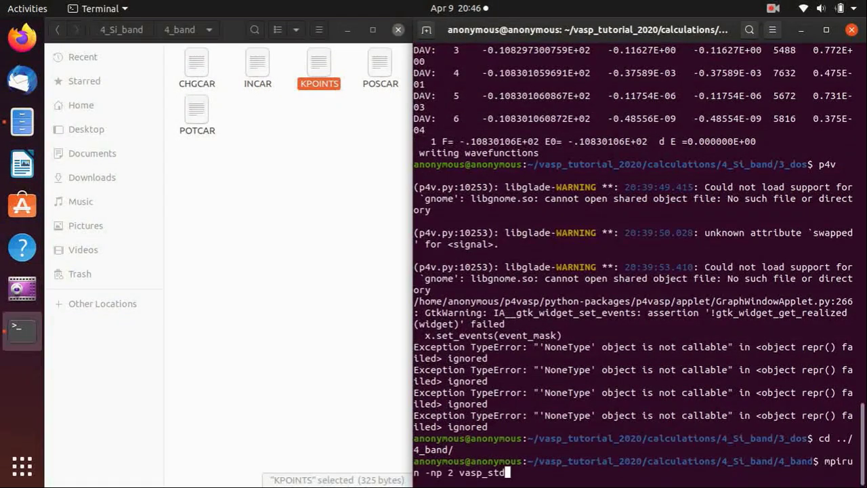
{"action": "key", "text": "Return"}
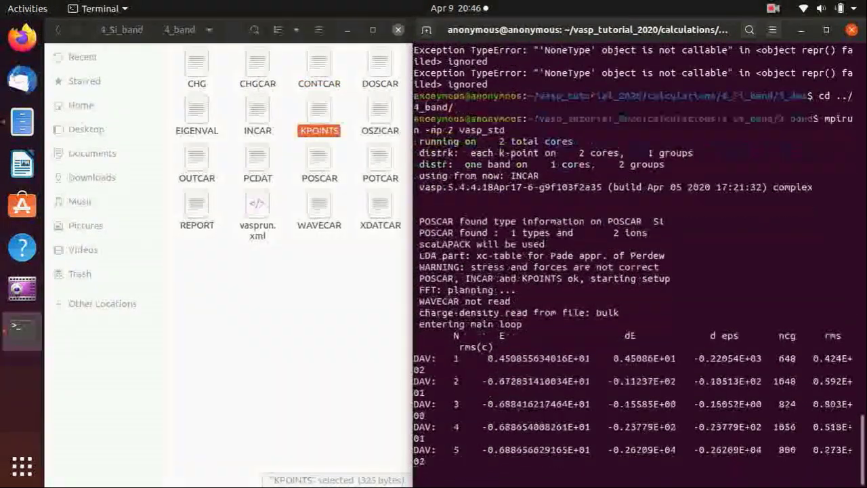
{"action": "left_click", "coordinate": [335, 314]}
{"action": "left_click", "coordinate": [528, 275]}
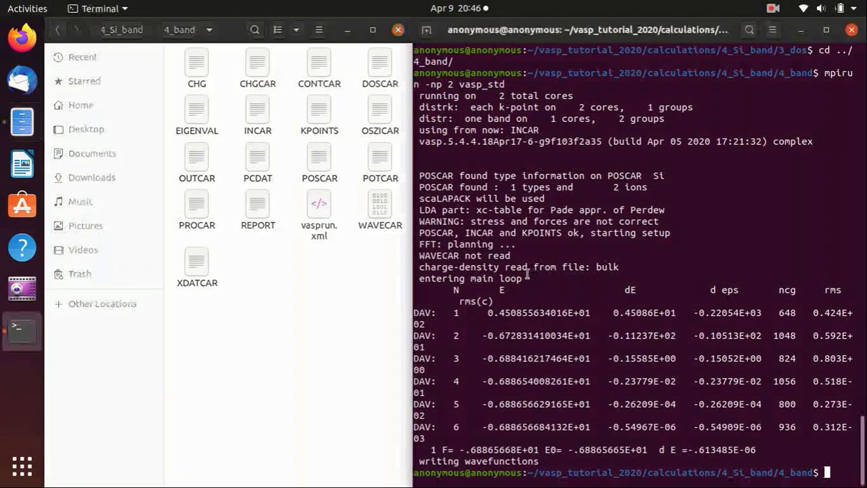
- Launch p4v from the 4_band folder and plot the band structure of bulk Si
{"action": "type", "text": "p4v"}
{"action": "key", "text": "Return"}
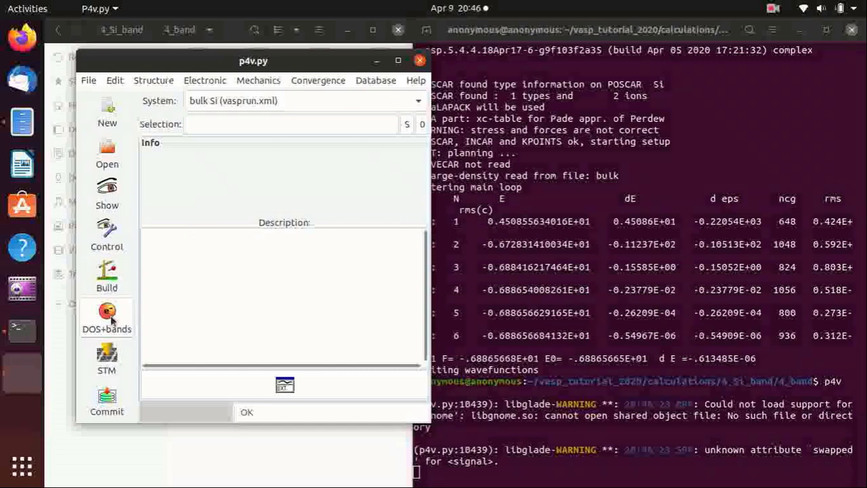
{"action": "left_click", "coordinate": [107, 315]}
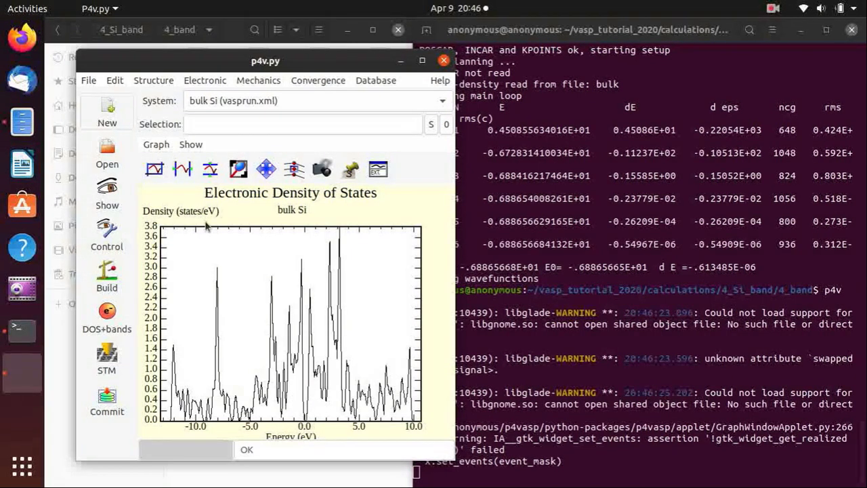
{"action": "left_click", "coordinate": [189, 145]}
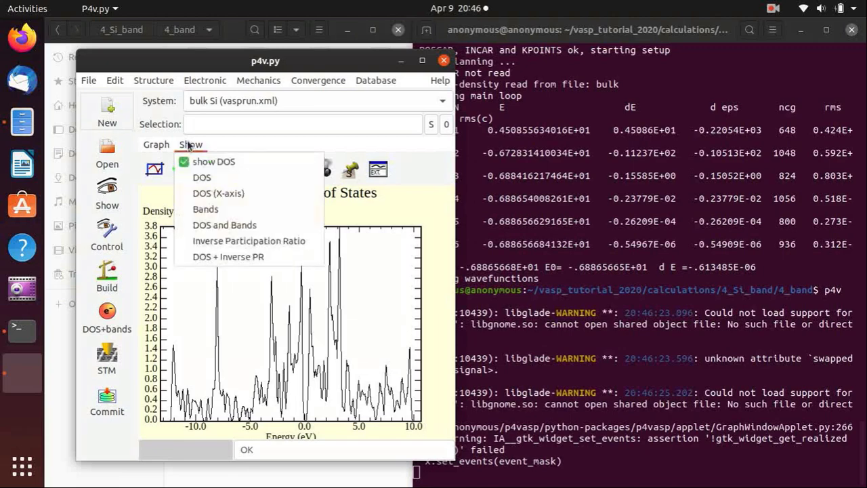
{"action": "left_click", "coordinate": [206, 210]}
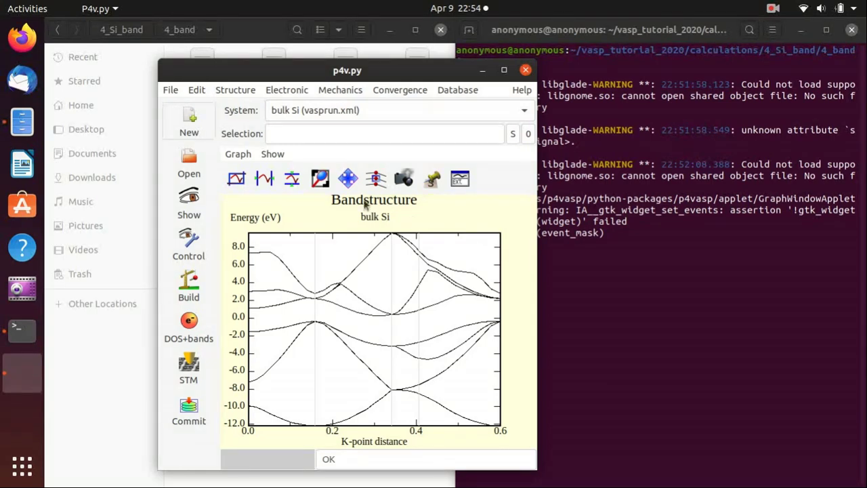
- Open the local DOS+bands control beside the plot, set the atom selection to Si and the spin to both
{"action": "left_click", "coordinate": [283, 92]}
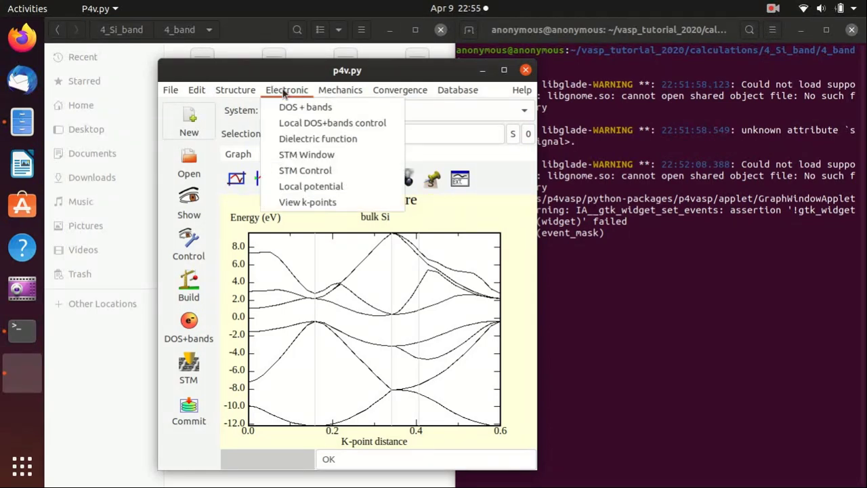
{"action": "left_click", "coordinate": [326, 128]}
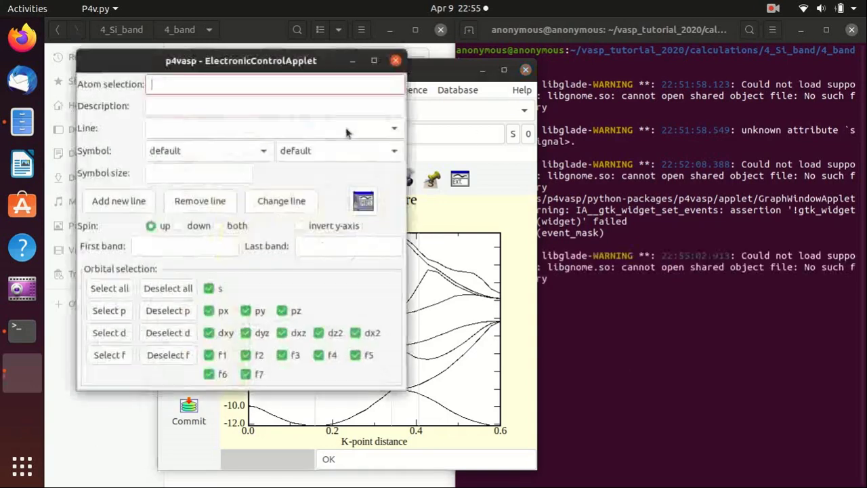
{"action": "left_click_drag", "start_coordinate": [272, 66], "coordinate": [746, 106]}
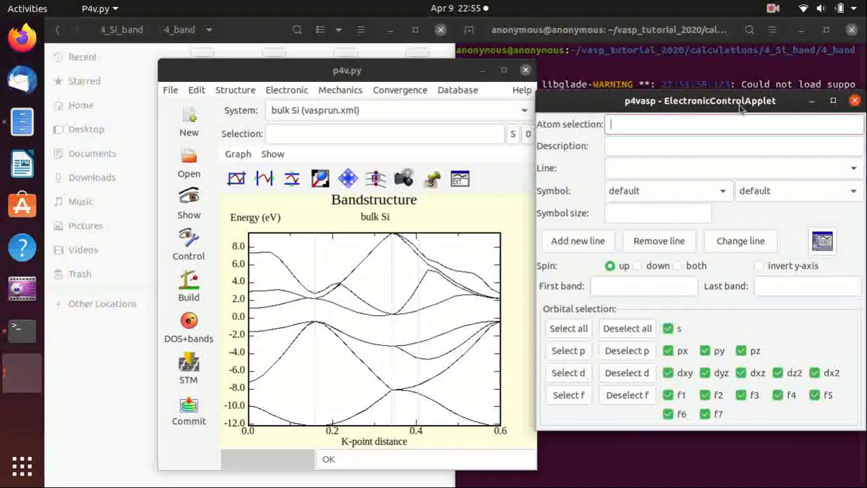
{"action": "left_click", "coordinate": [651, 124]}
{"action": "type", "text": "Si"}
{"action": "left_click", "coordinate": [679, 267]}
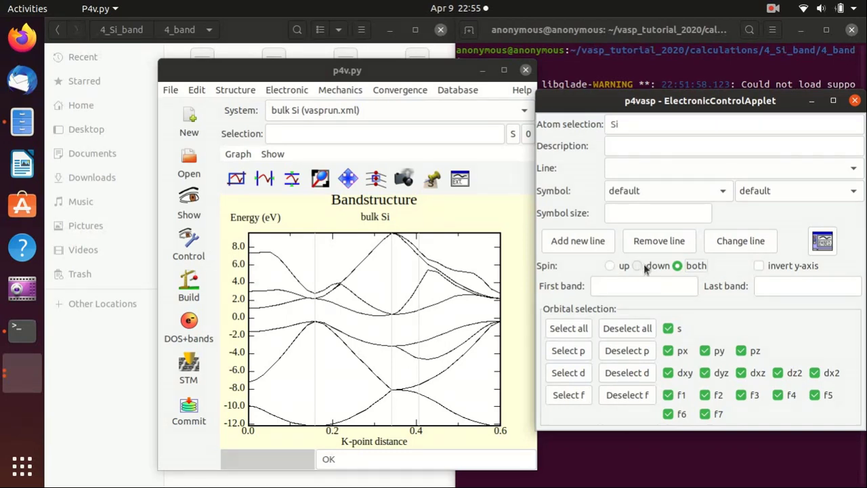
- Add a projected line for only the Si p orbitals to the band structure with symbol size 3
{"action": "left_click", "coordinate": [627, 329]}
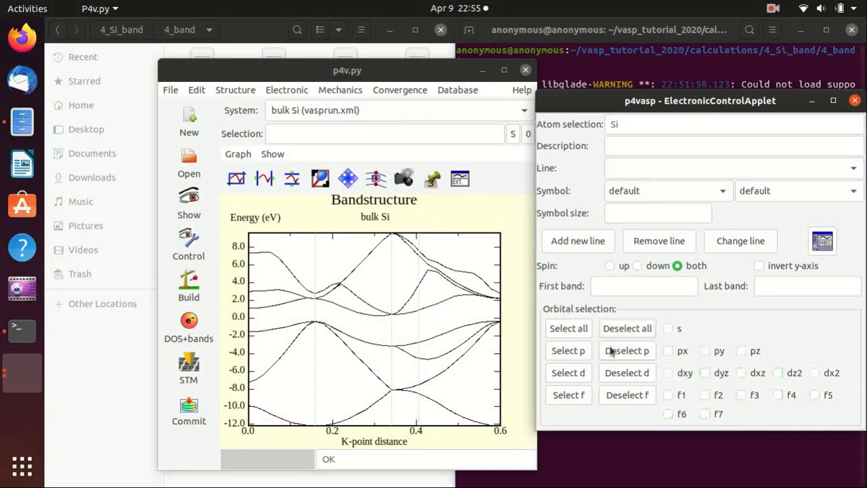
{"action": "left_click", "coordinate": [575, 351]}
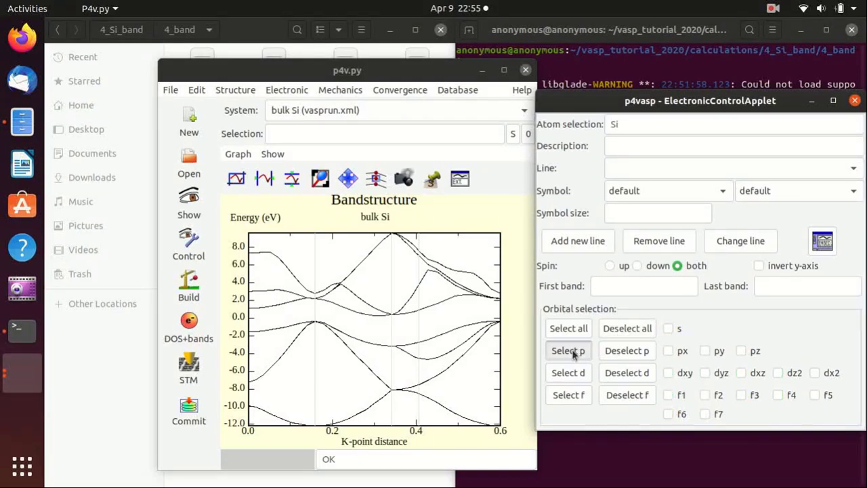
{"action": "left_click", "coordinate": [623, 214]}
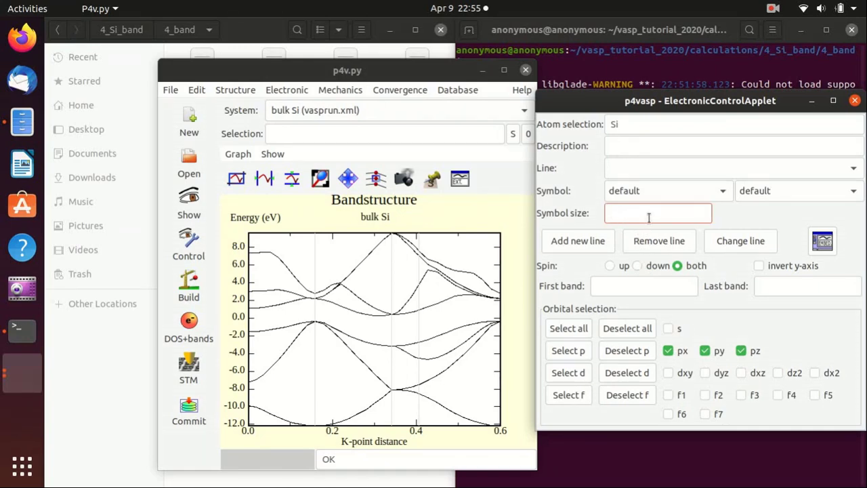
{"action": "type", "text": "3"}
{"action": "left_click", "coordinate": [585, 242]}
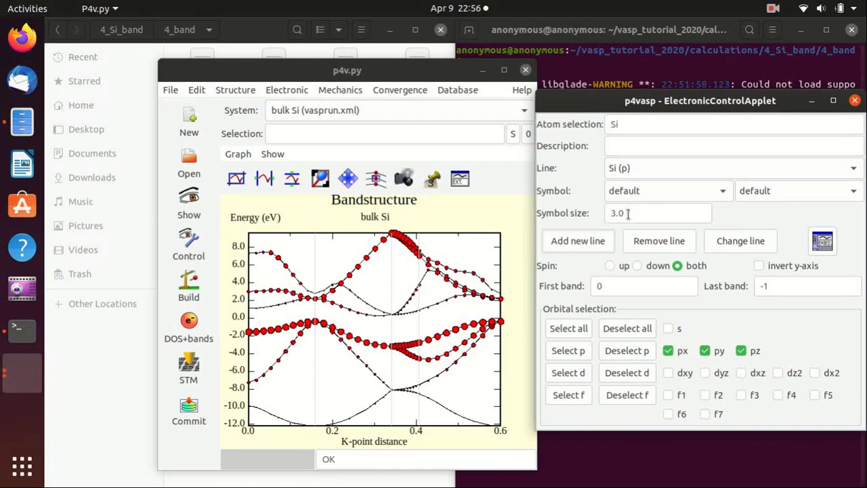
- Add a second projected line for only the Si s orbital with symbol size 2
{"action": "left_click", "coordinate": [617, 328]}
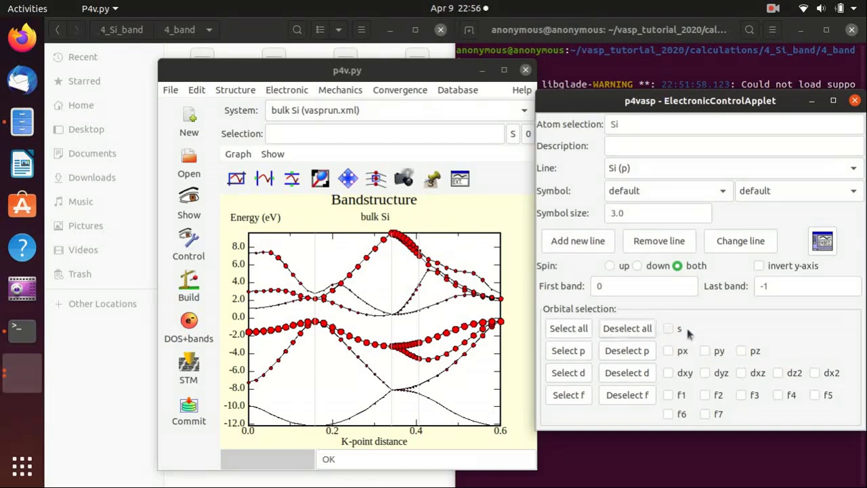
{"action": "left_click", "coordinate": [668, 328]}
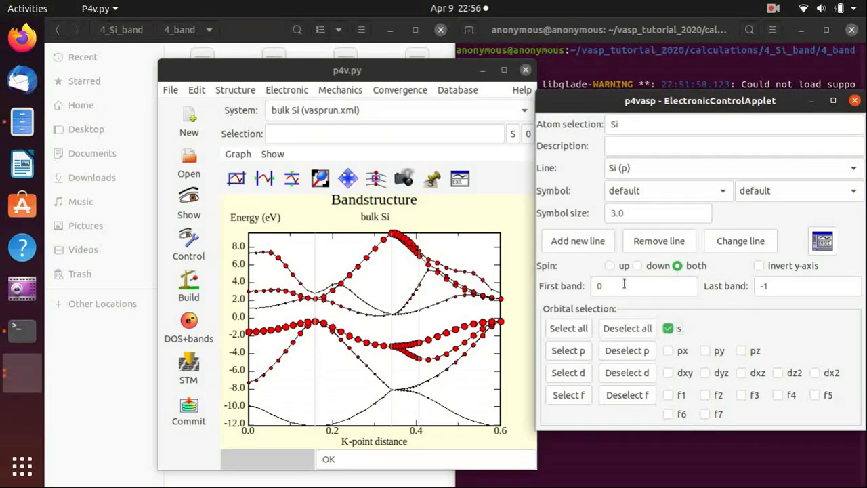
{"action": "double_click", "coordinate": [635, 213]}
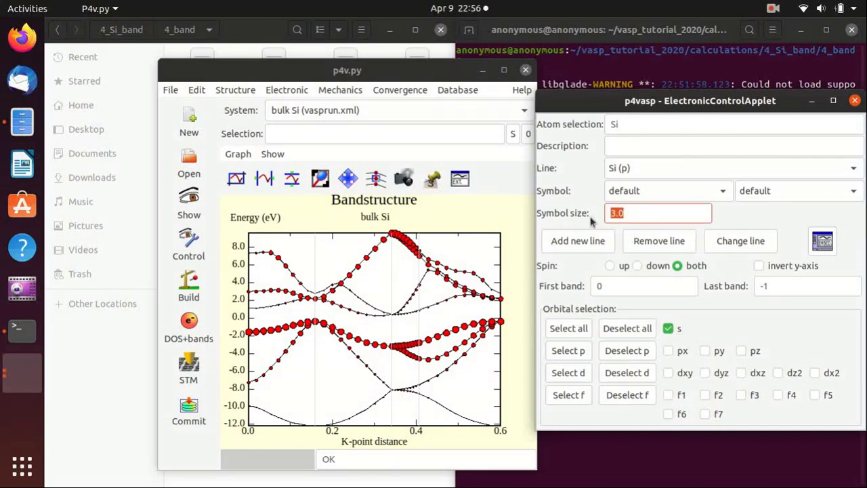
{"action": "type", "text": "2"}
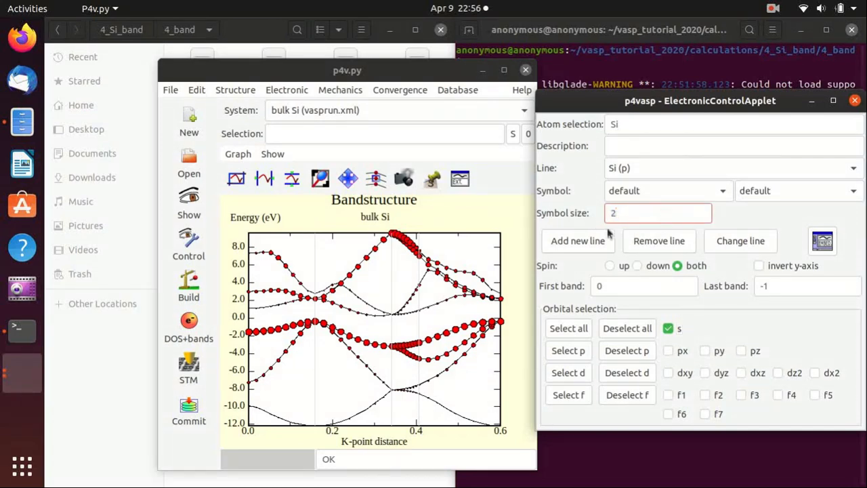
{"action": "left_click", "coordinate": [580, 242]}
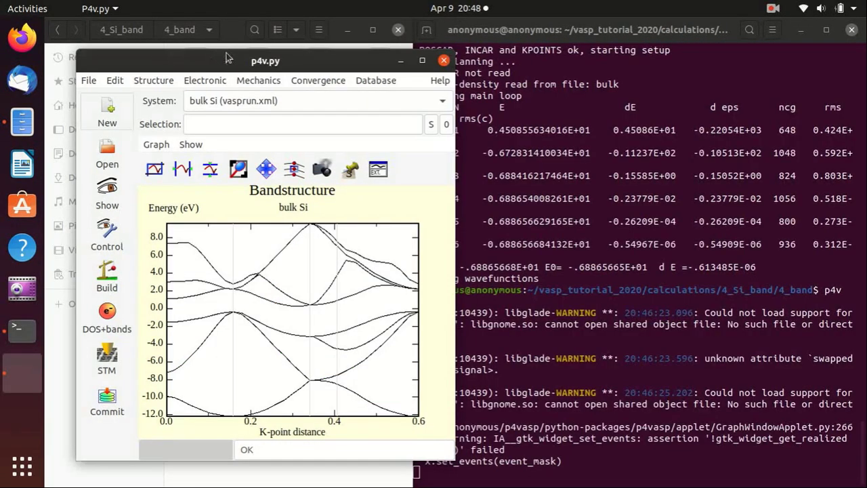
- Open the KPOINTS file in the 3_dos folder, check its Monkhorst Pack grid, and close it
{"action": "left_click", "coordinate": [238, 39]}
{"action": "left_click", "coordinate": [122, 30]}
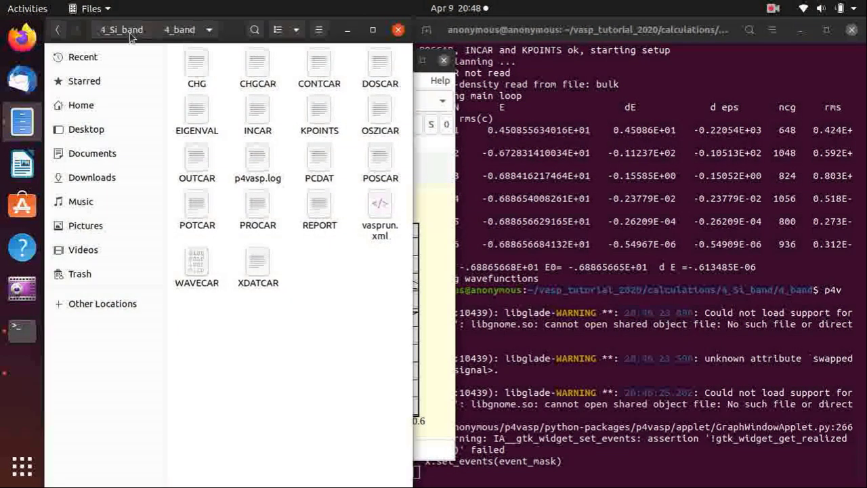
{"action": "left_click", "coordinate": [324, 71]}
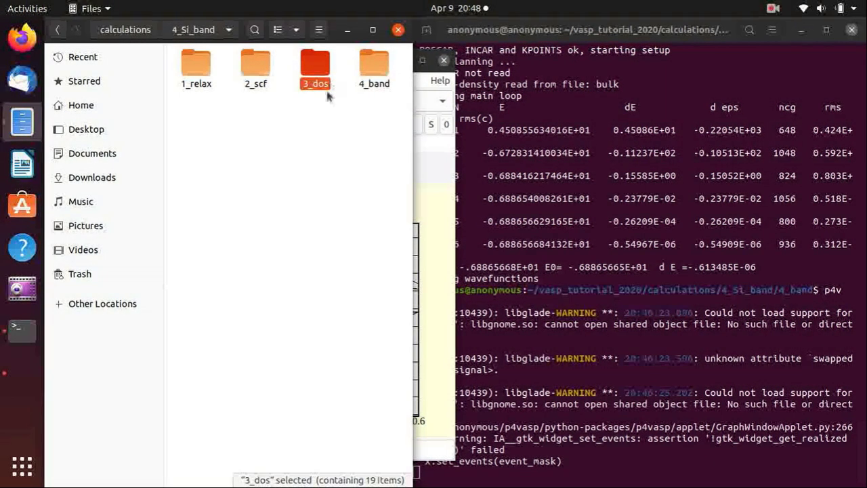
{"action": "double_click", "coordinate": [321, 69]}
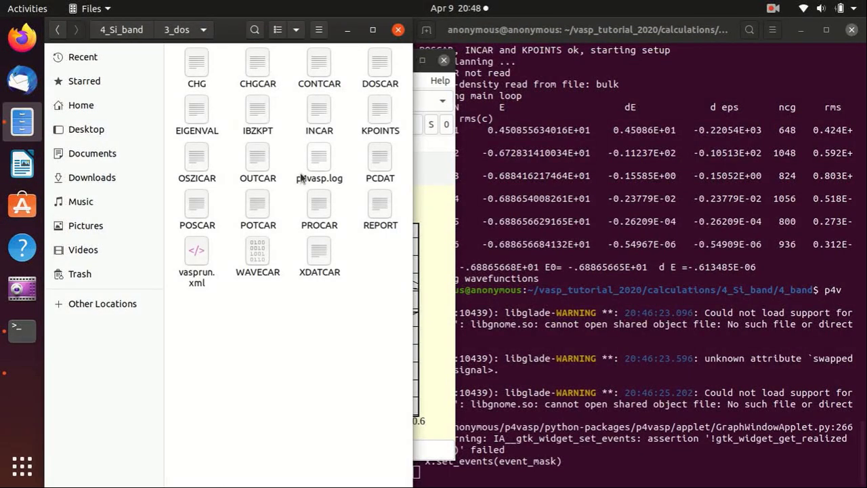
{"action": "double_click", "coordinate": [374, 122]}
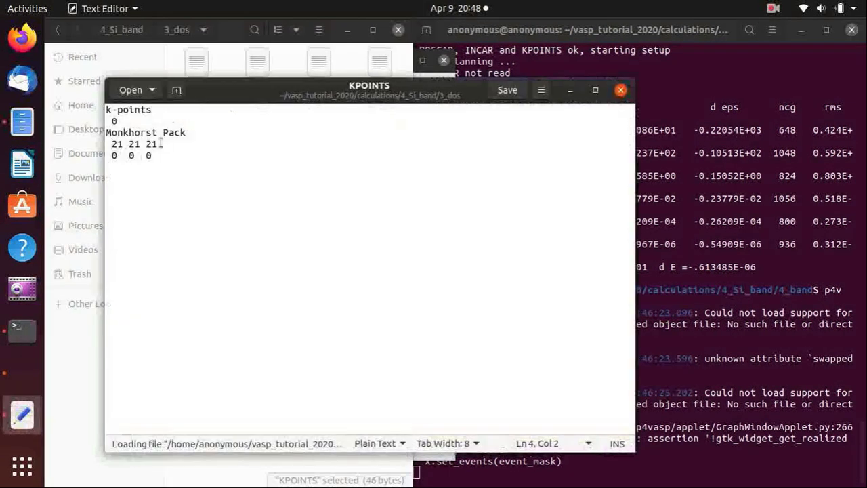
{"action": "triple_click", "coordinate": [161, 143]}
{"action": "left_click", "coordinate": [161, 155]}
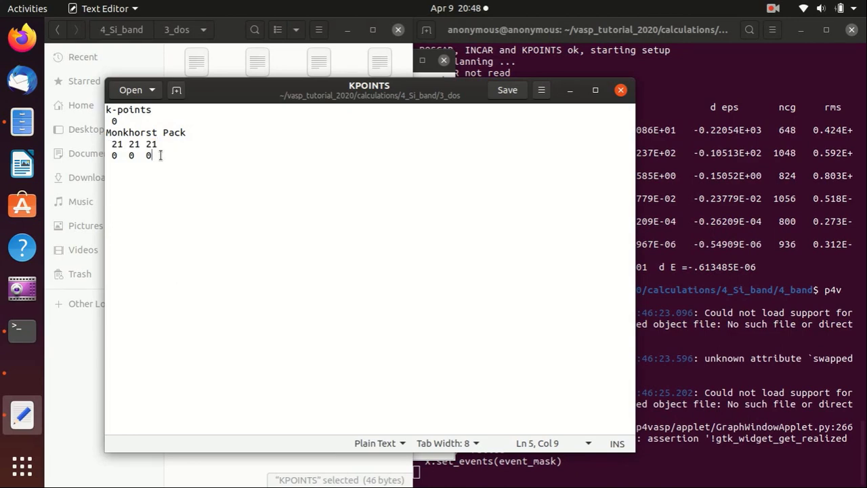
{"action": "left_click", "coordinate": [620, 90]}
- Open the KPOINTS file in the 4_band folder, review its line-mode path coordinates for comparison, and close it
{"action": "left_click", "coordinate": [138, 35]}
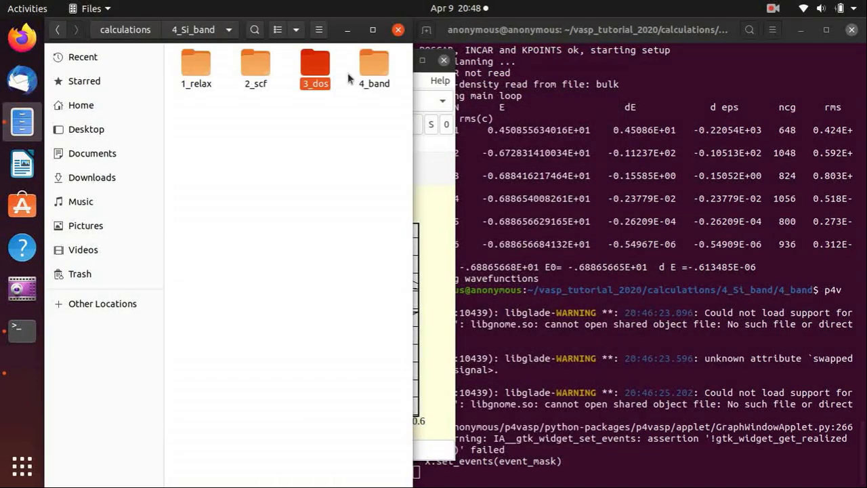
{"action": "double_click", "coordinate": [373, 64]}
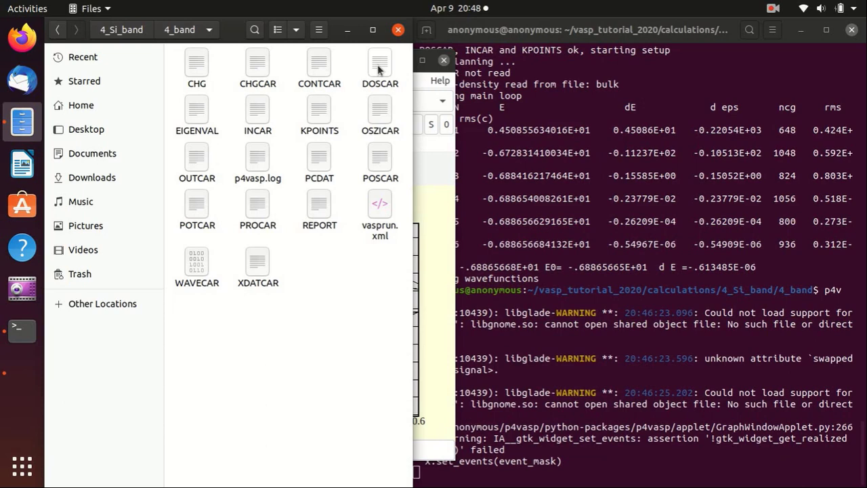
{"action": "double_click", "coordinate": [317, 110]}
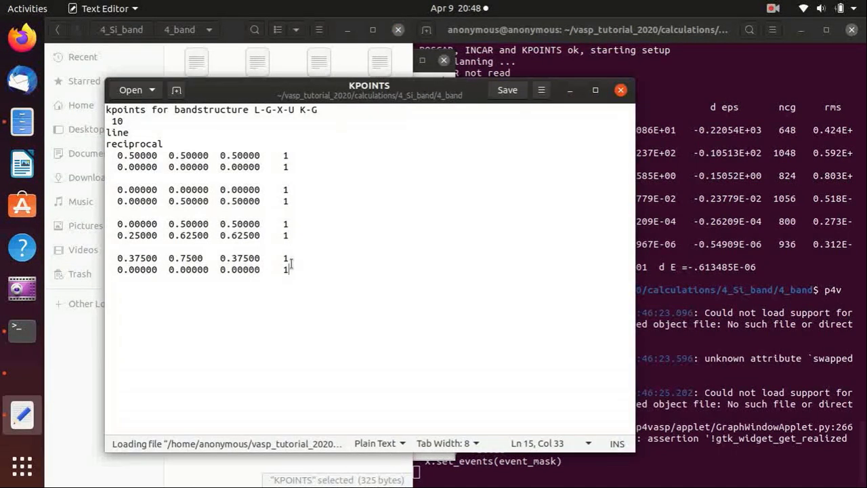
{"action": "left_click_drag", "start_coordinate": [293, 271], "coordinate": [100, 155]}
{"action": "key", "text": "Right"}
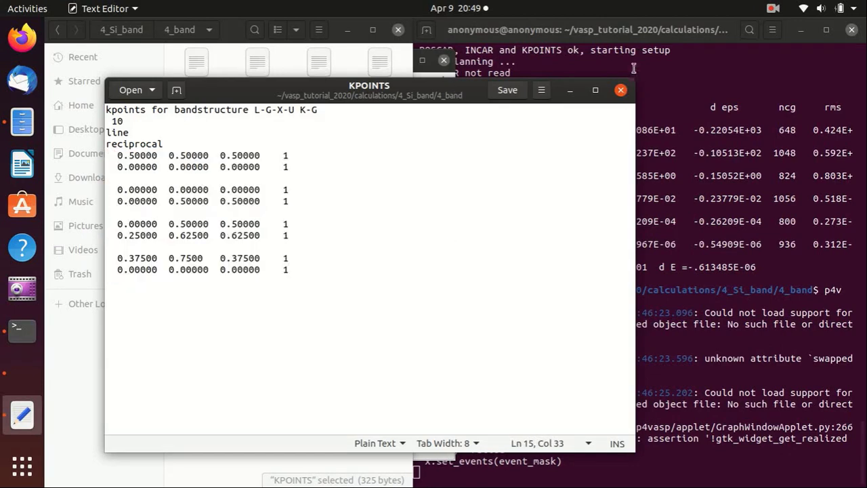
{"action": "left_click", "coordinate": [621, 90]}
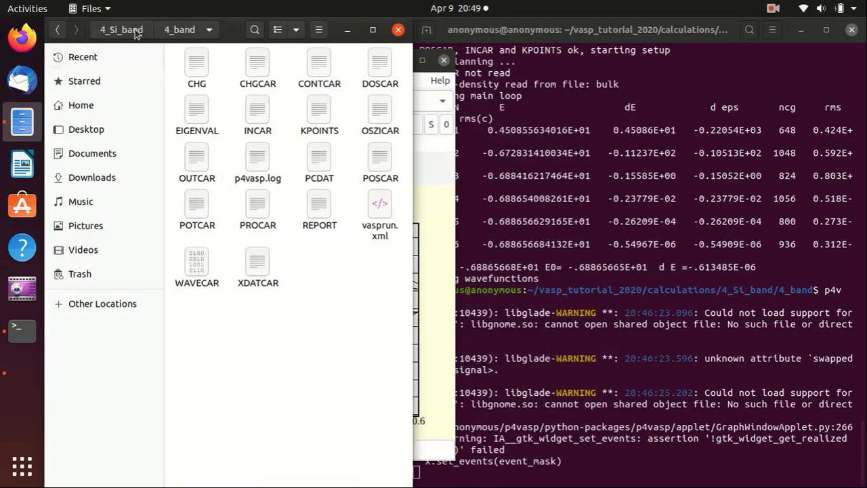
- Return to the 4_Si_band folder, bring the terminal forward, and select the 3_dos and 4_band folders in turn
{"action": "left_click", "coordinate": [134, 32]}
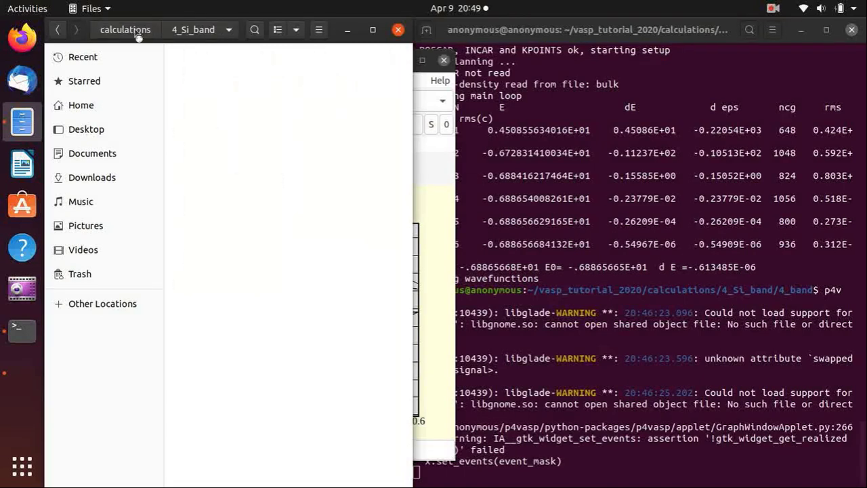
{"action": "left_click", "coordinate": [590, 181]}
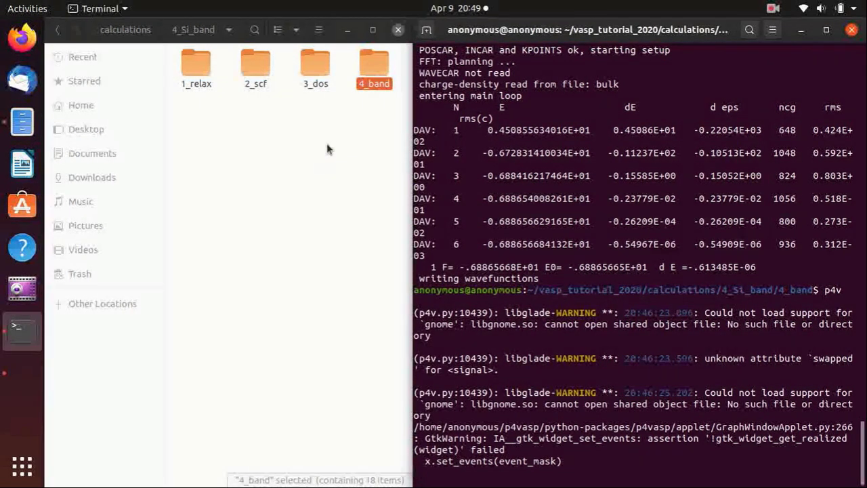
{"action": "left_click", "coordinate": [314, 79]}
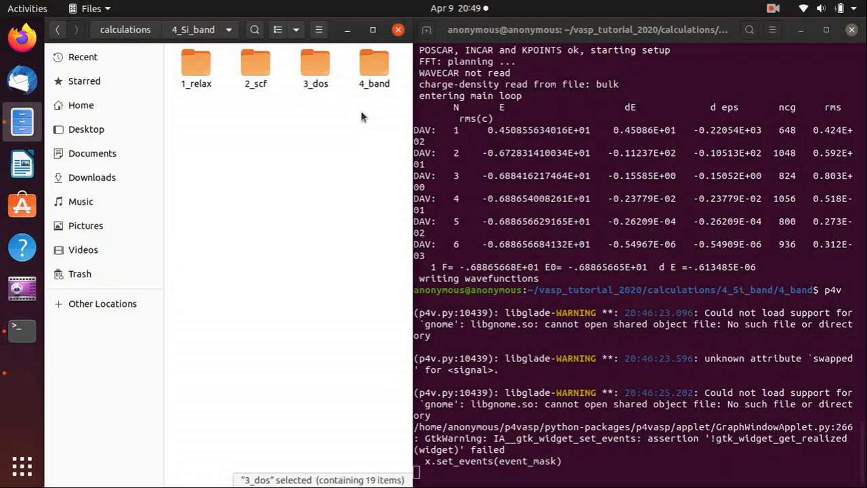
{"action": "left_click", "coordinate": [374, 67]}
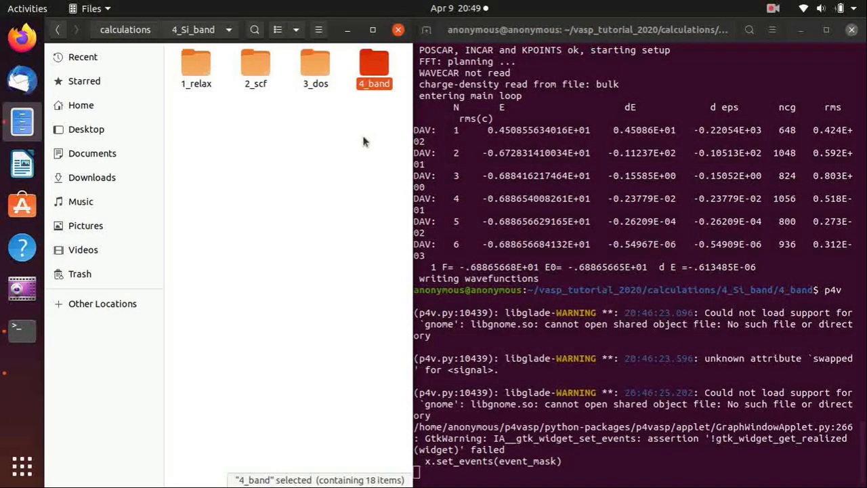